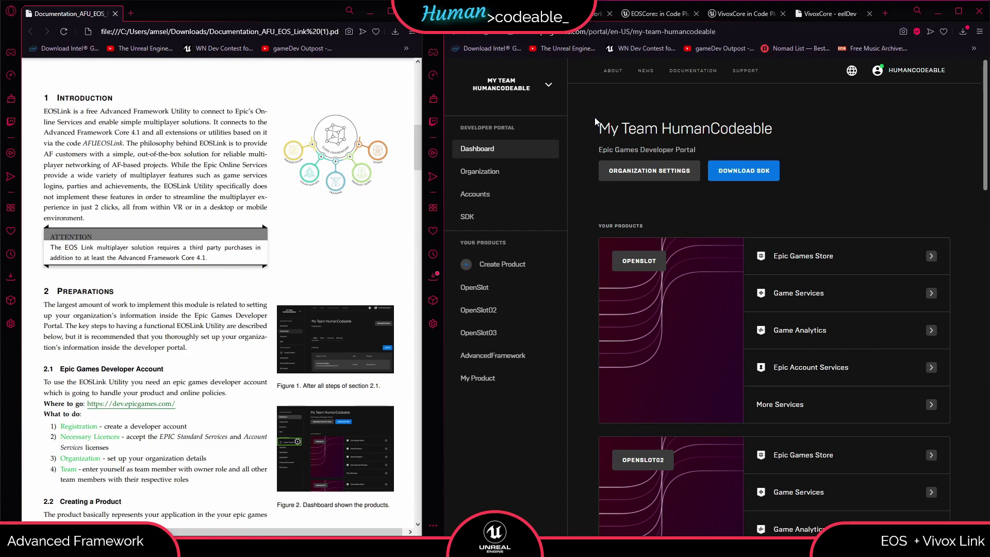
Step: Cancel a new product, then open testprodukt's brand settings in OpenSlot03's Epic Account Services
left_click(527, 266)
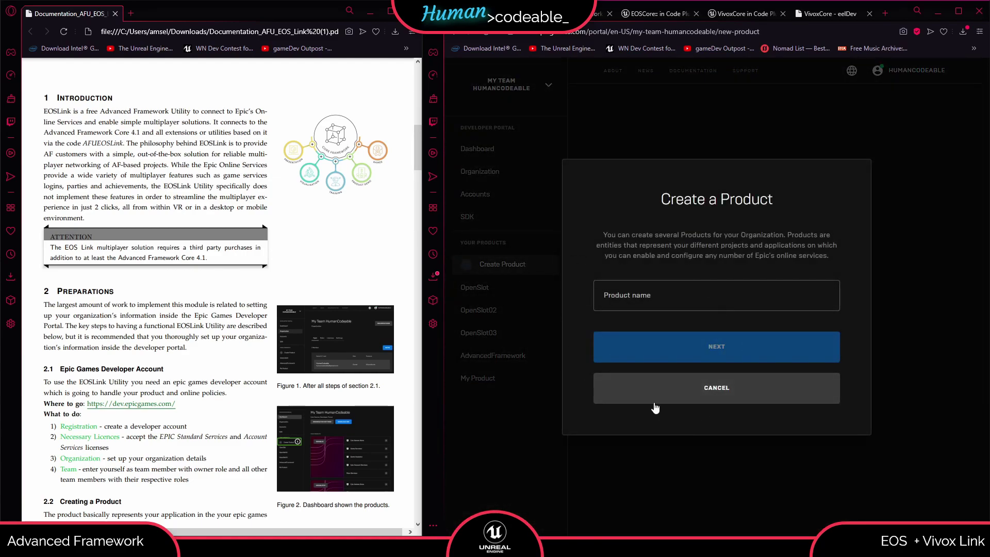
left_click(686, 400)
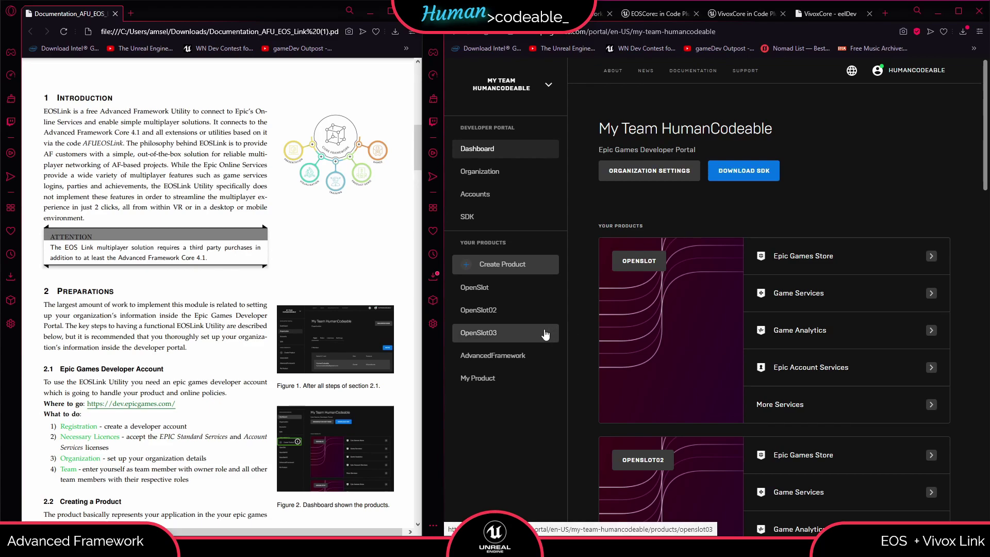
left_click(512, 338)
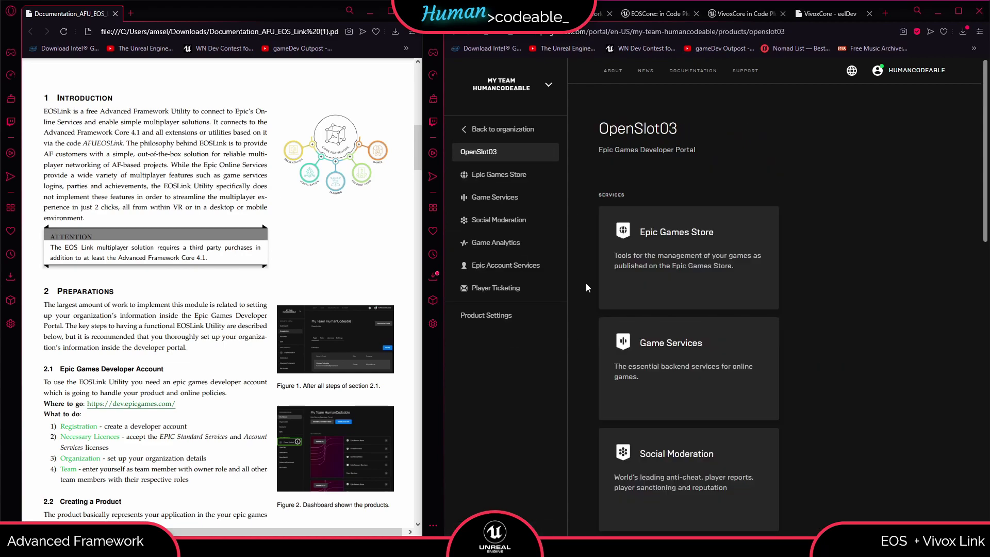
left_click(534, 269)
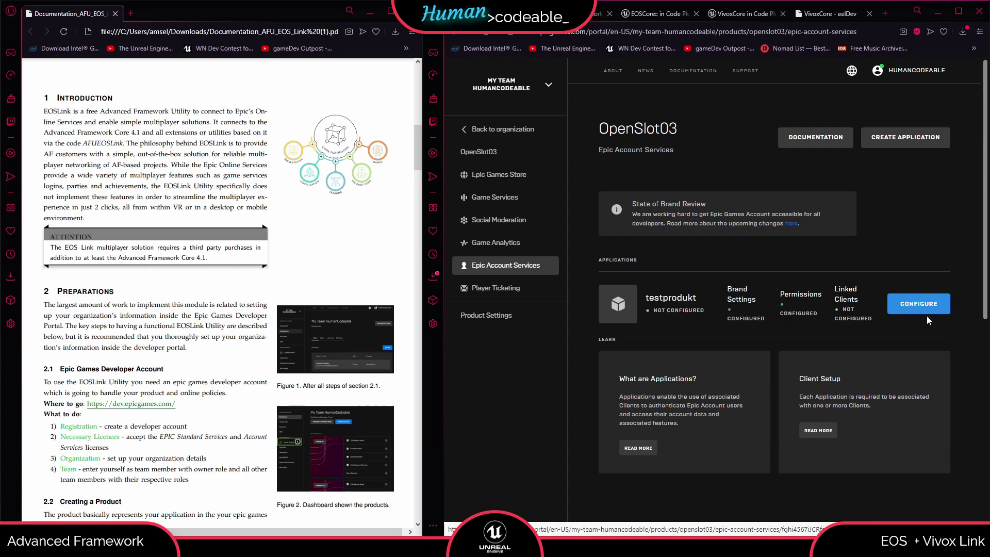
left_click(915, 305)
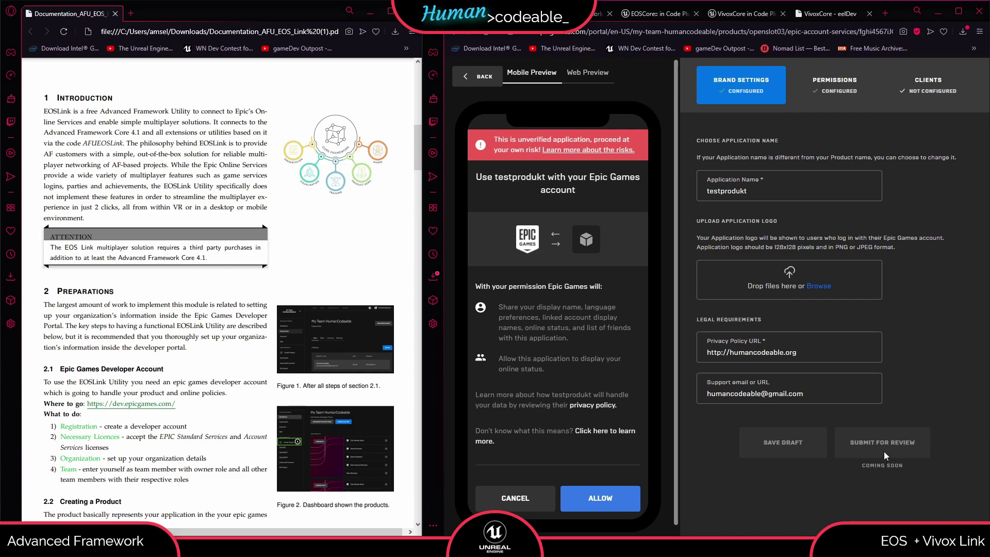
Step: Review testprodukt's permissions and clients, then begin a new client from Select Clients
left_click(815, 101)
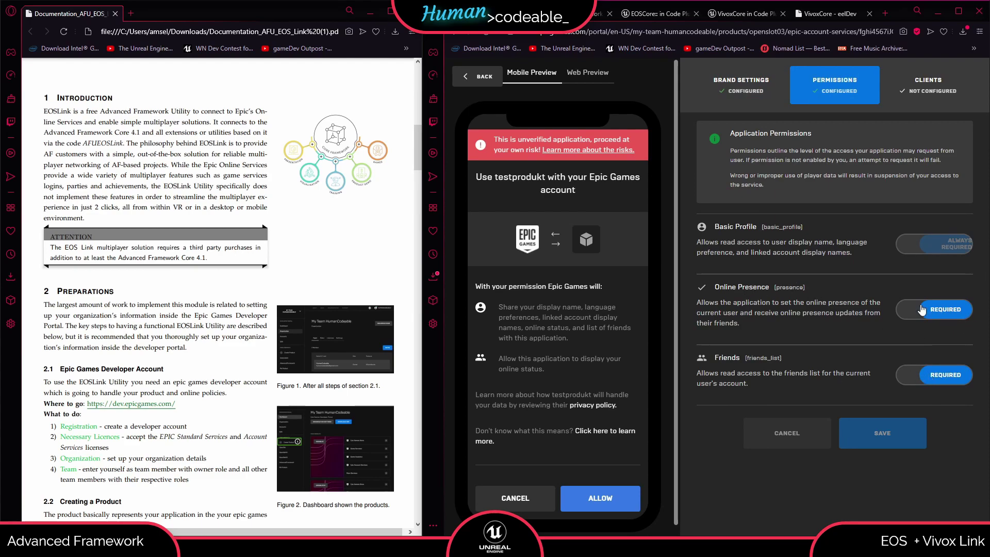
left_click(928, 84)
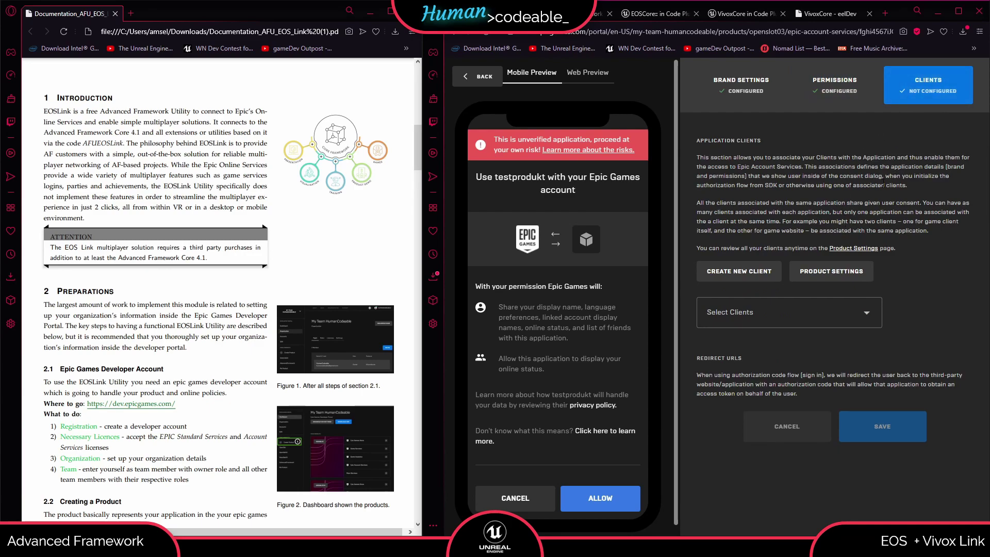
left_click(829, 309)
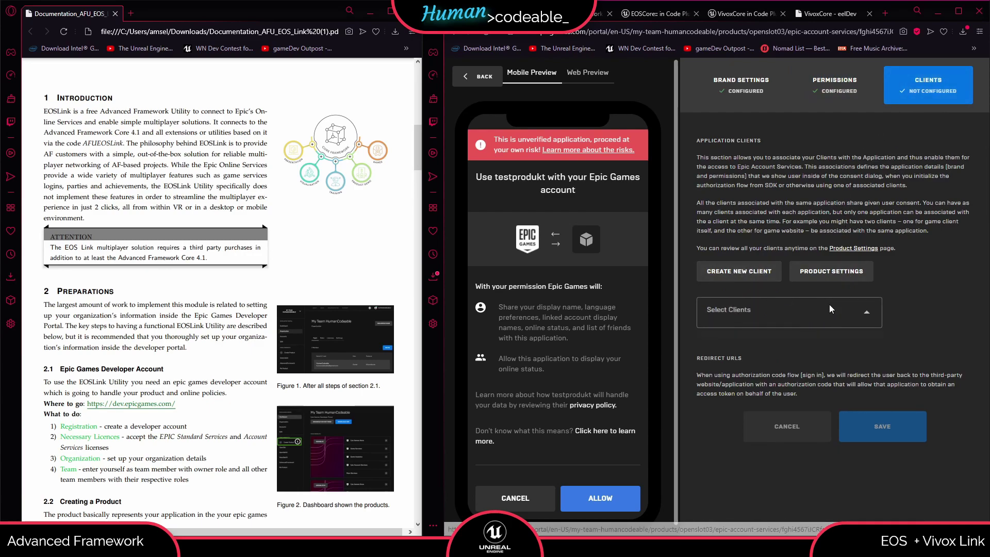
left_click(739, 271)
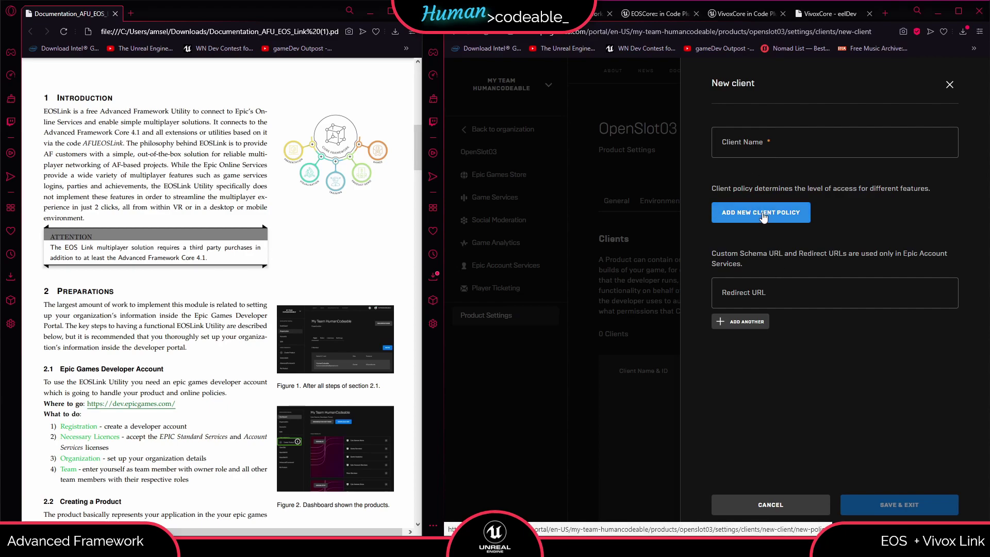
Step: Create client 'Standard Player' with a new Peer2Peer policy 'Policy P2P', saving both
left_click(764, 147)
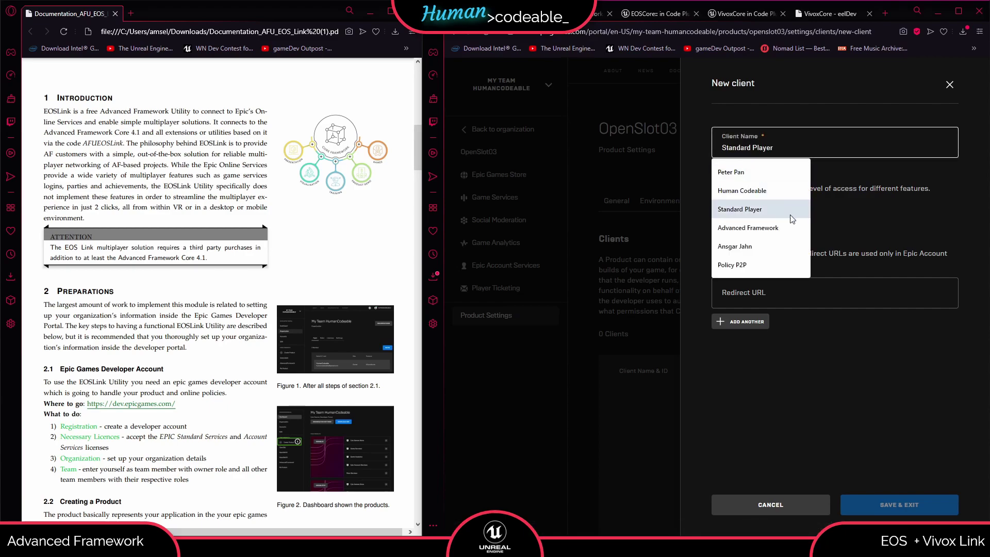
left_click(766, 212)
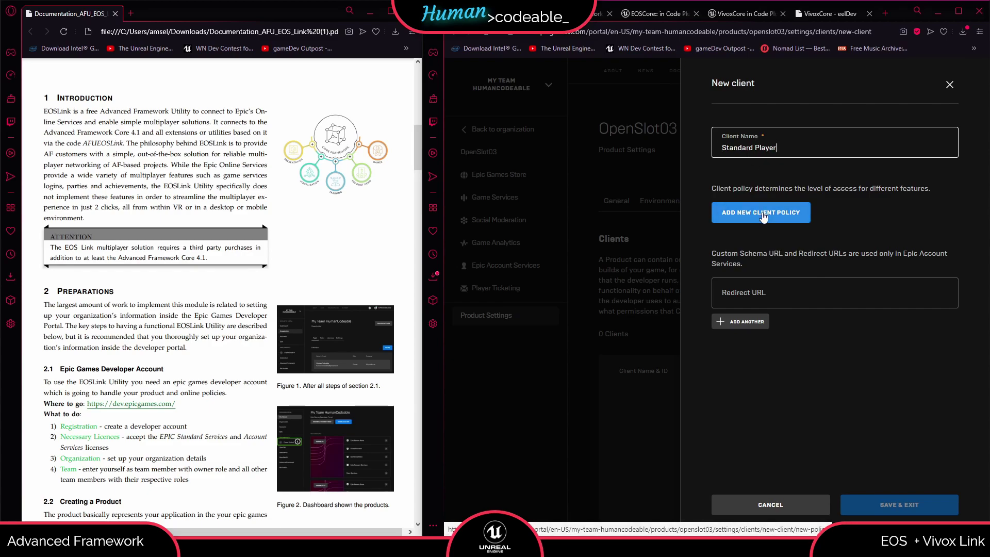
left_click(761, 212)
left_click(664, 147)
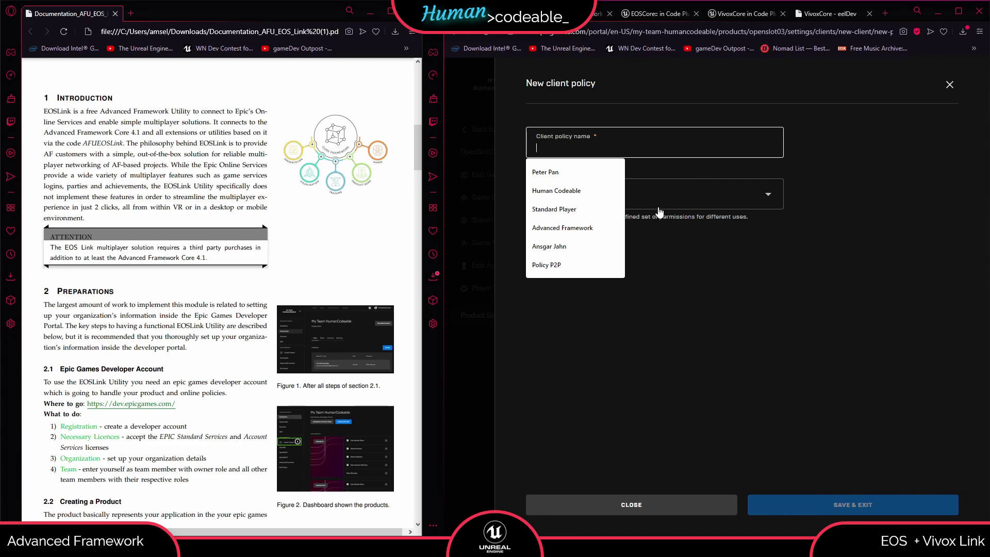
left_click(588, 265)
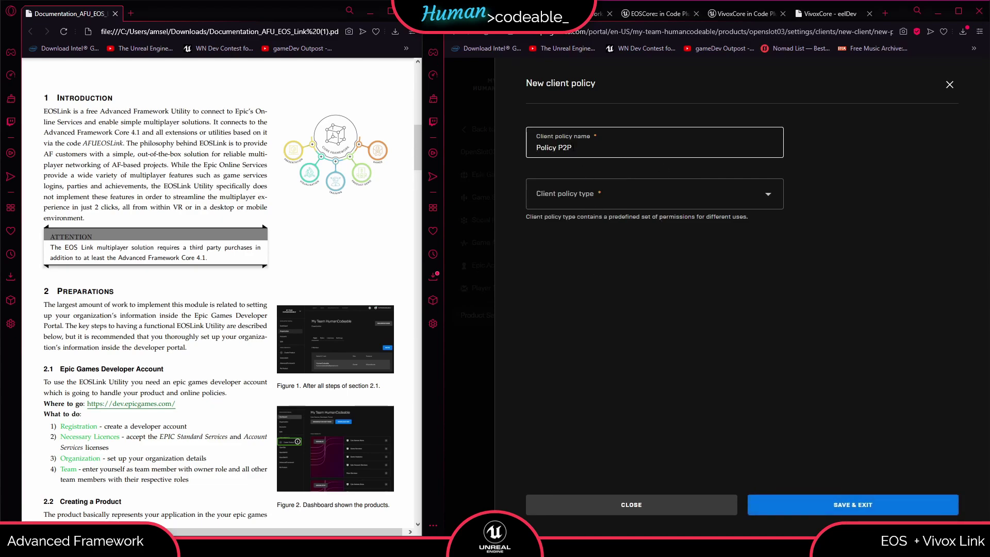
left_click(702, 195)
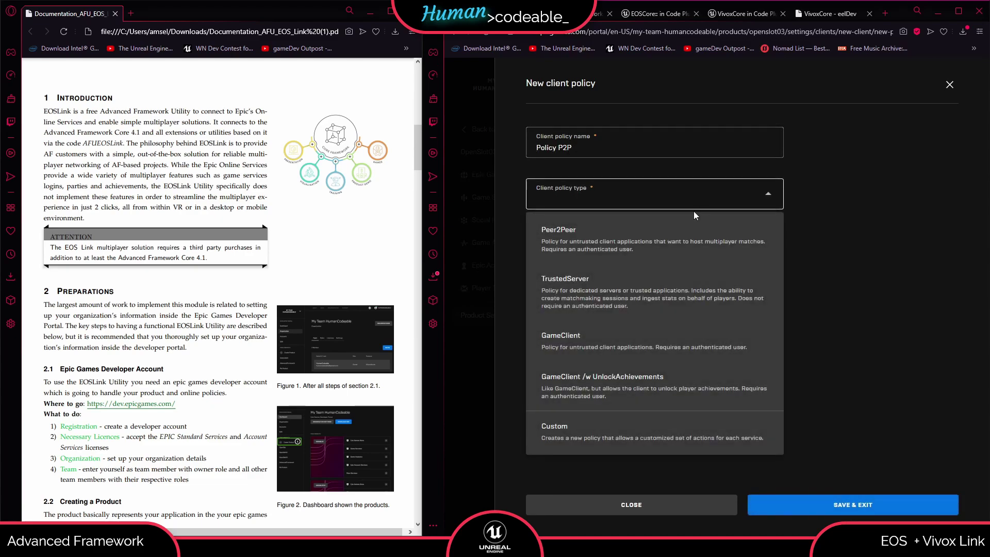
left_click(583, 239)
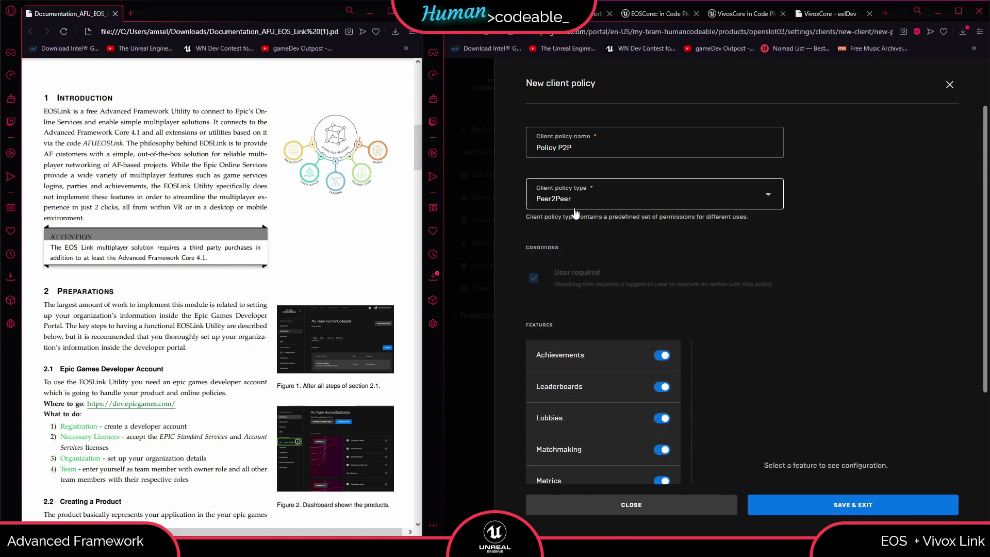
scroll(686, 232, "down", 2)
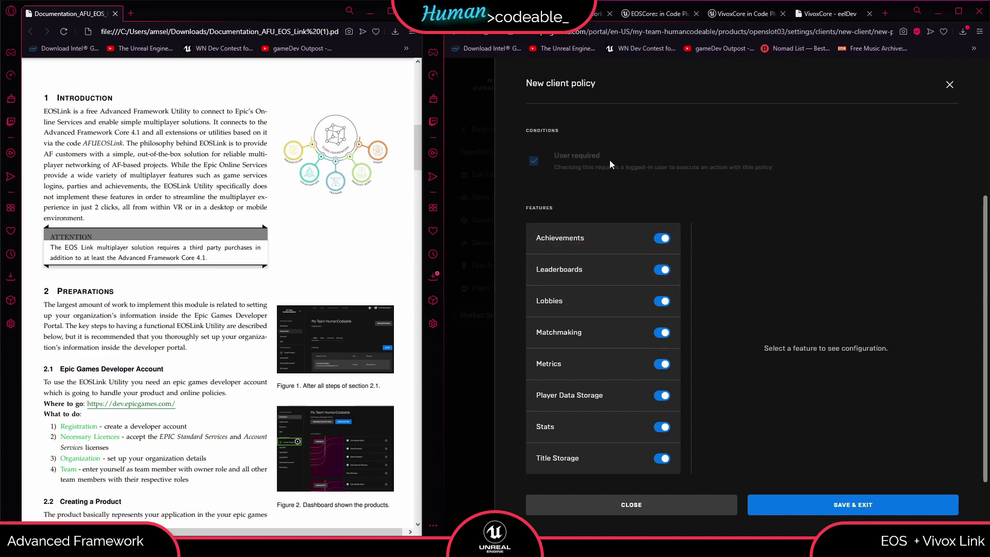
scroll(723, 280, "up", 2)
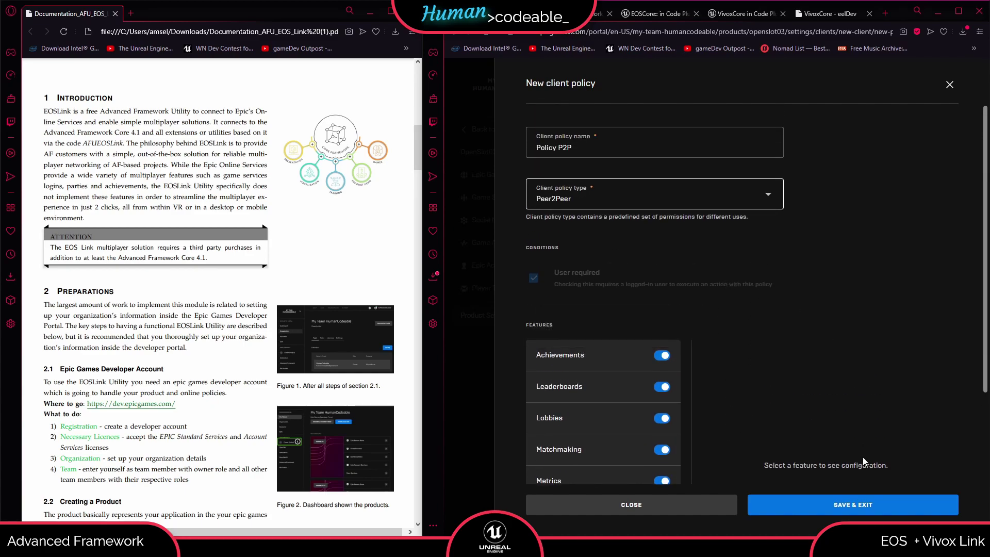
left_click(853, 504)
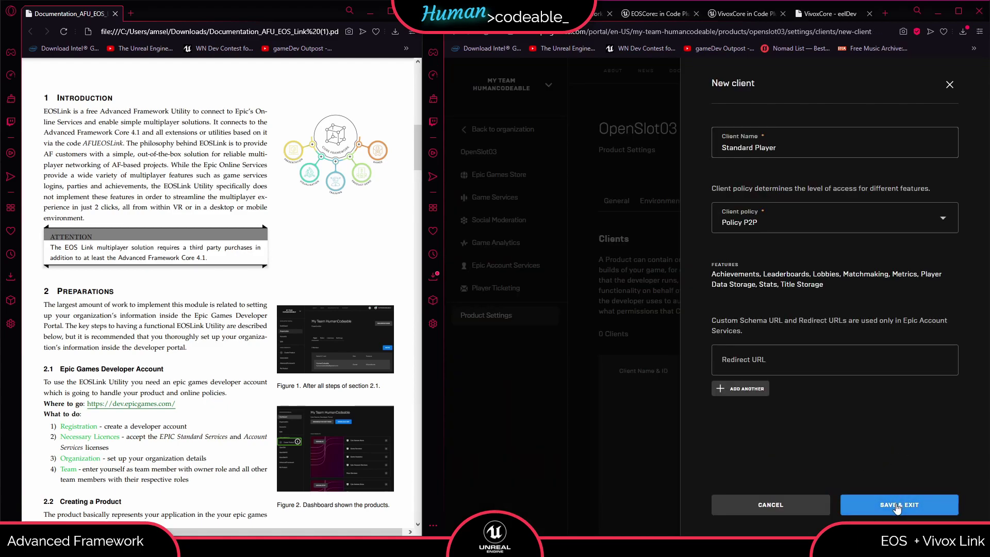
left_click(897, 505)
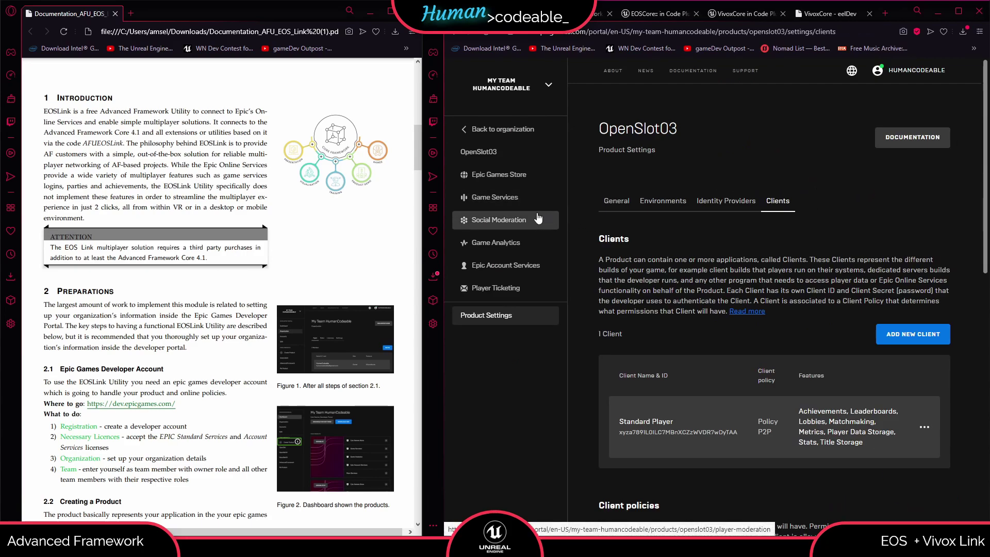
Step: Link Standard Player as testprodukt's client and save, then go to OpenSlot03's Product Settings
left_click(517, 267)
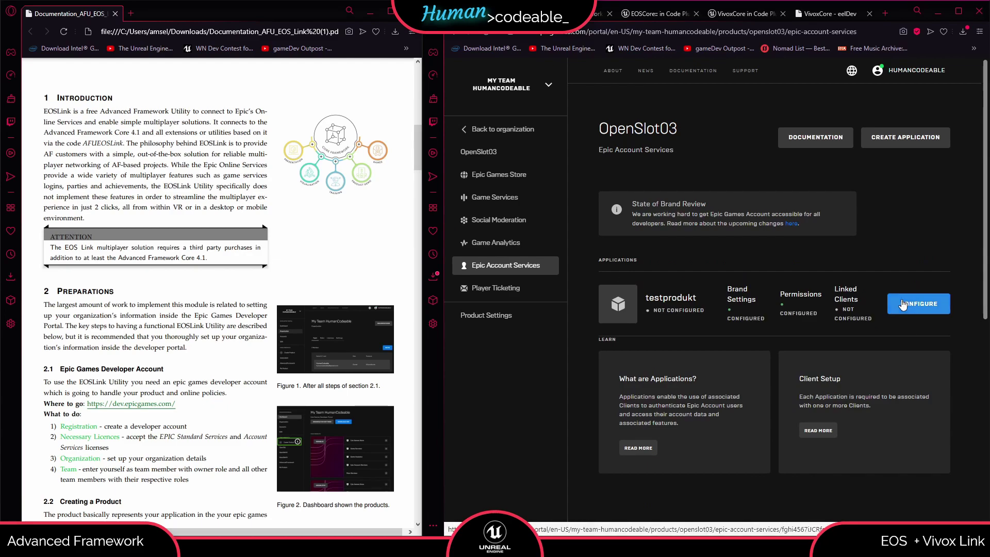
left_click(901, 299)
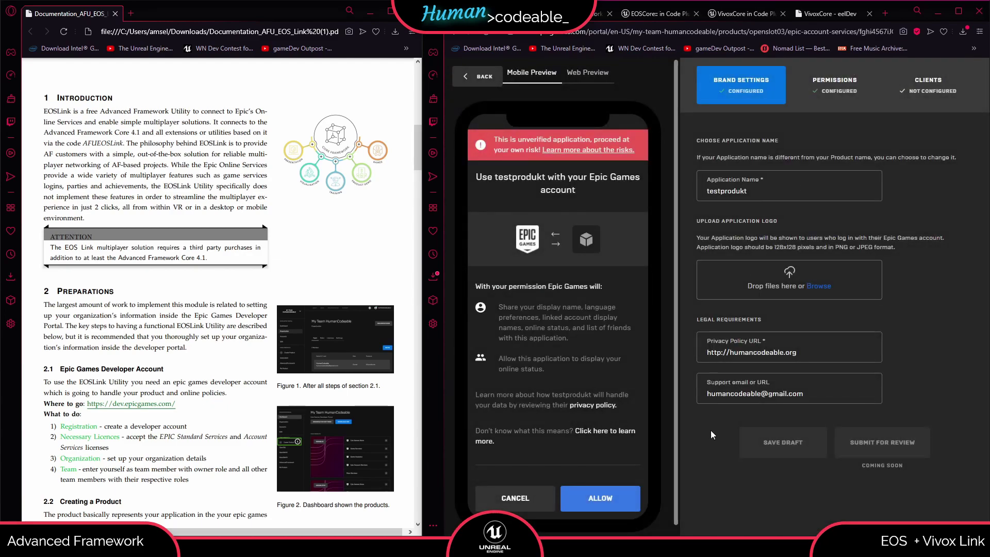
left_click(835, 84)
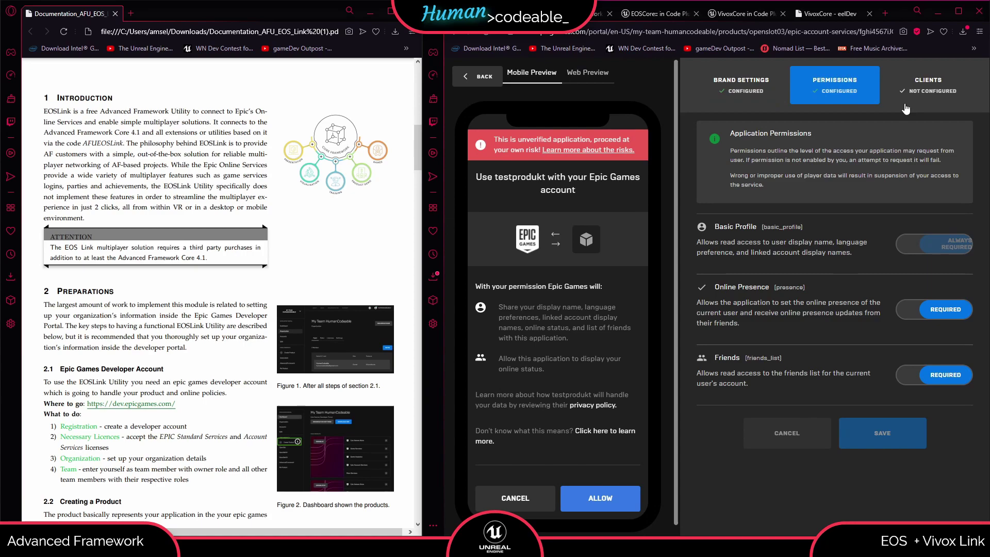
left_click(911, 98)
left_click(850, 317)
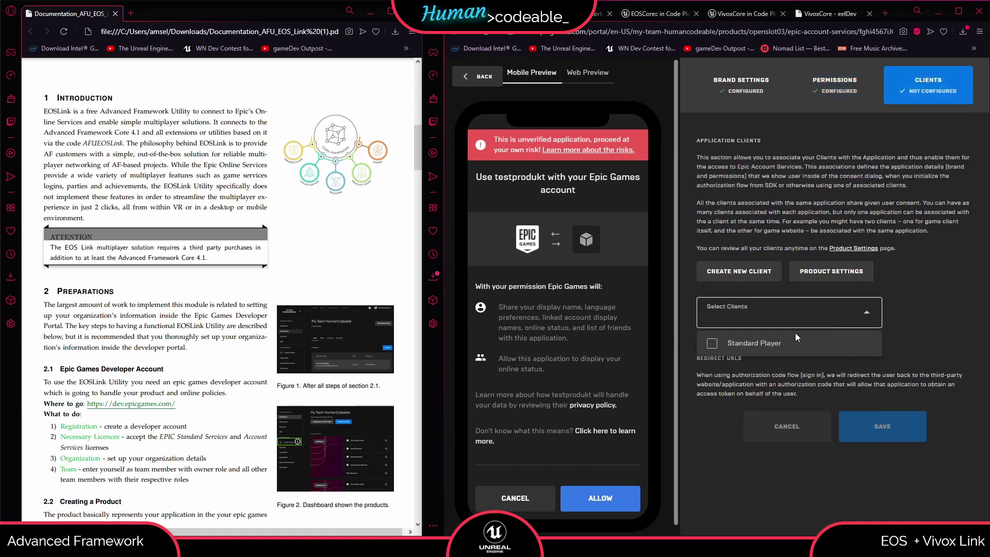
left_click(738, 347)
left_click(912, 316)
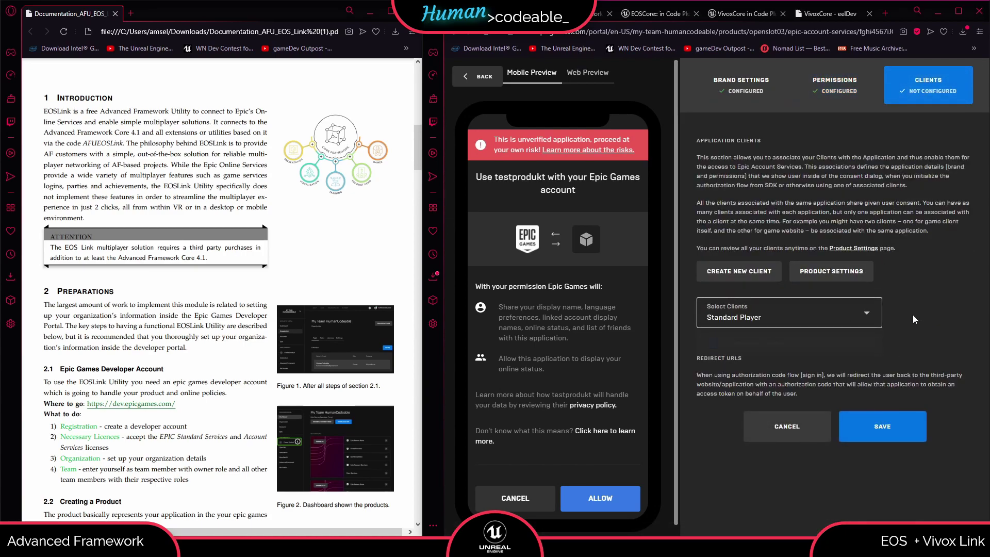
left_click(896, 435)
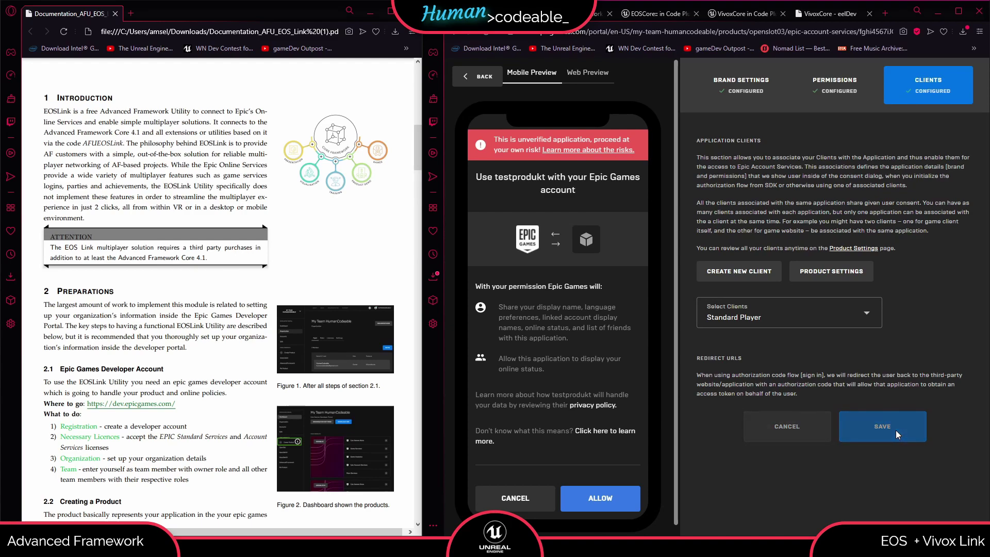
left_click(492, 76)
left_click(505, 320)
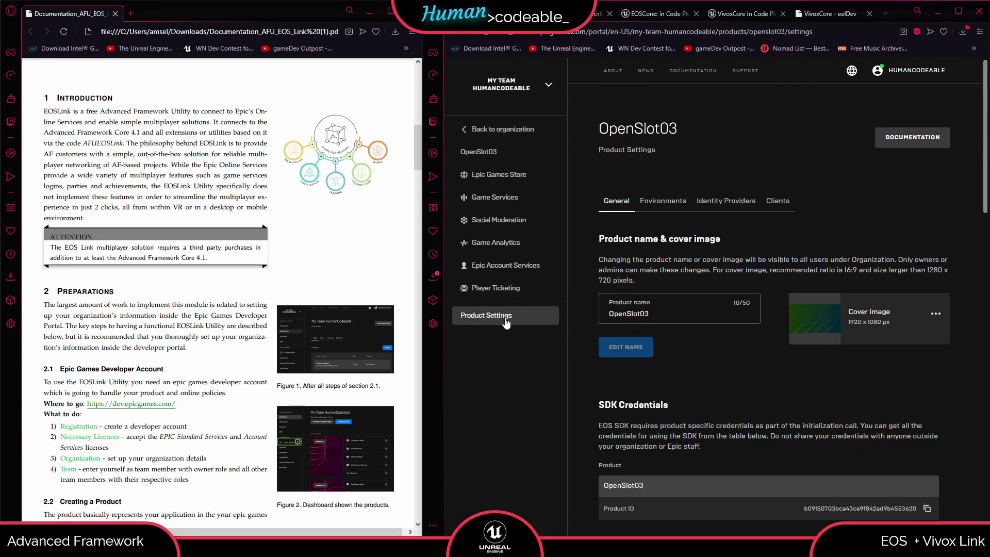
Step: Scroll through the page to bring up the dashboard listing the Advanced Framework application
scroll(712, 280, "down", 3)
scroll(703, 255, "down", 3)
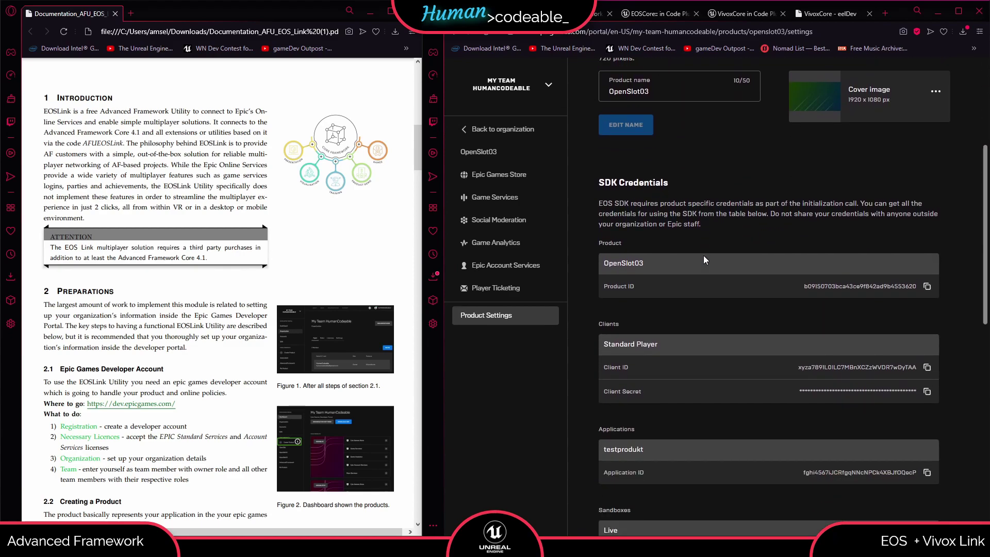
scroll(643, 355, "down", 2)
scroll(739, 286, "up", 2)
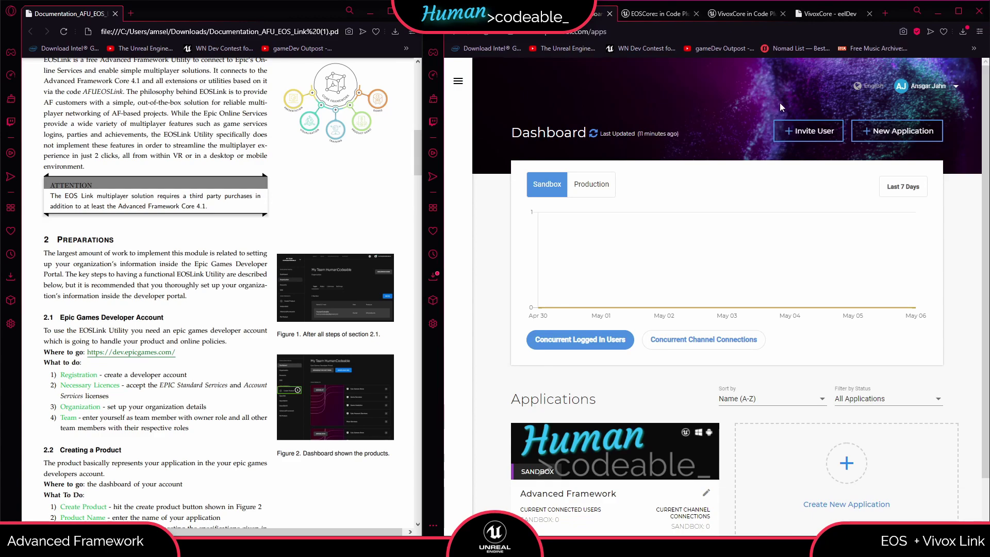
Step: Switch to the VivoxCore eelDev page and scroll down to its Vivox API Info keys
left_click(828, 14)
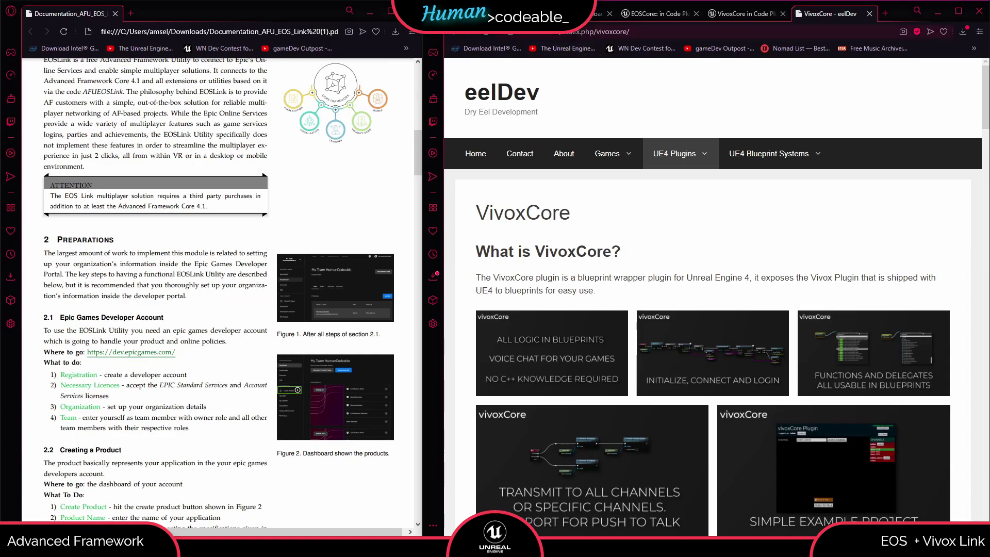
scroll(678, 109, "down", 7)
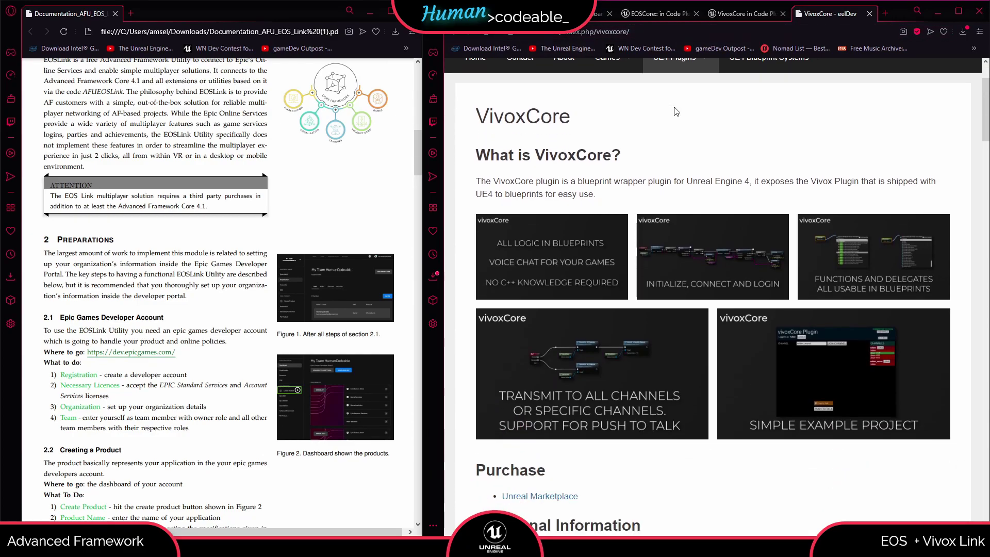
scroll(673, 107, "down", 2)
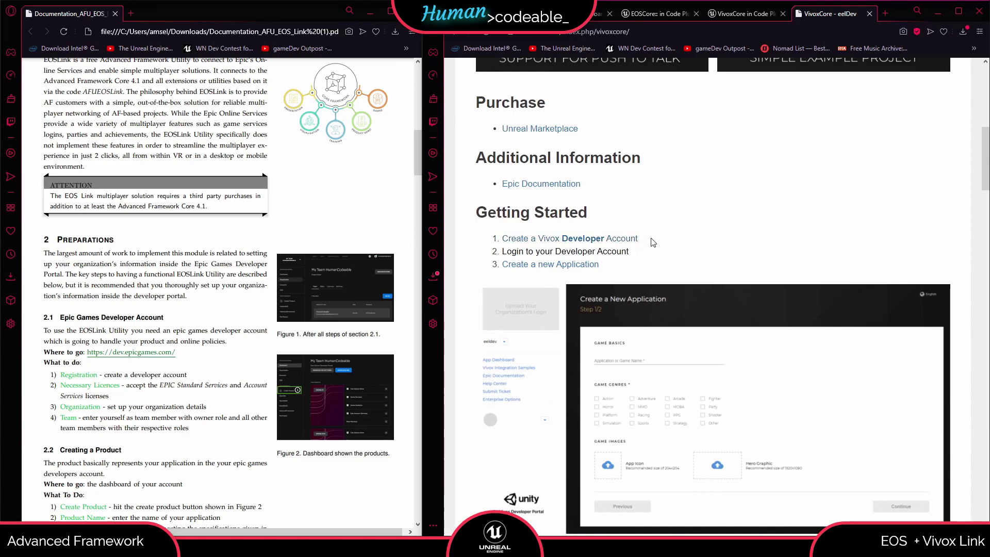
scroll(652, 240, "down", 1)
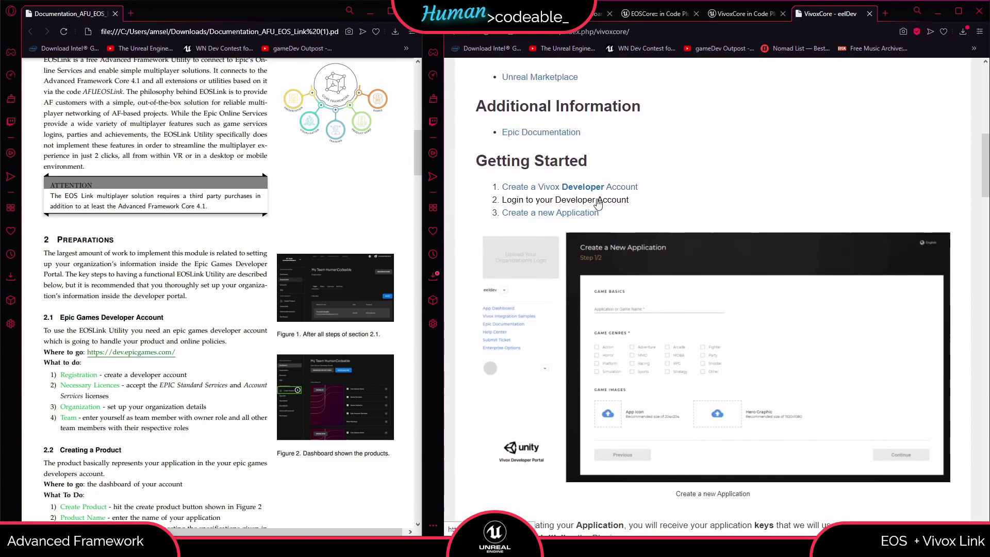
scroll(625, 206, "down", 1)
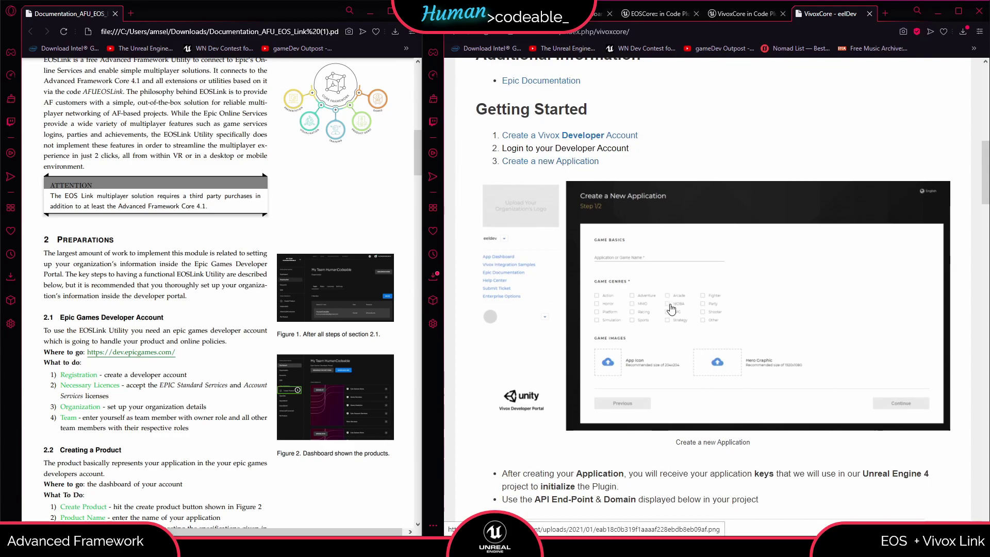
scroll(670, 307, "down", 1)
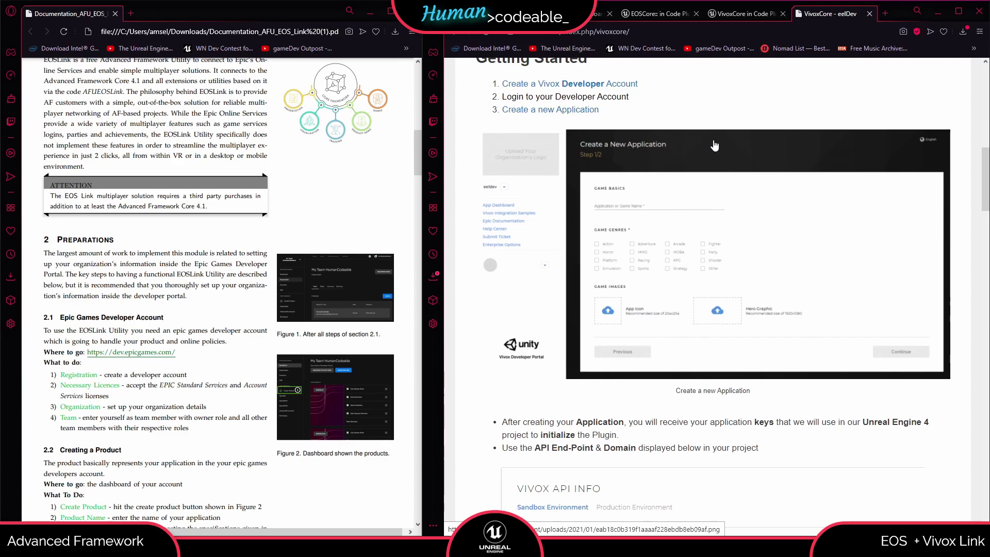
scroll(707, 142, "down", 1)
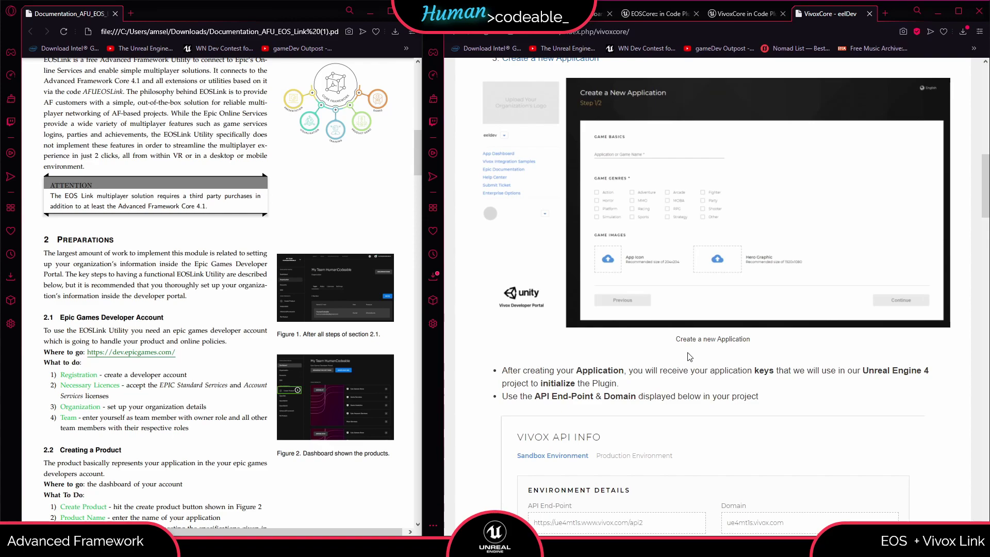
scroll(690, 356, "down", 4)
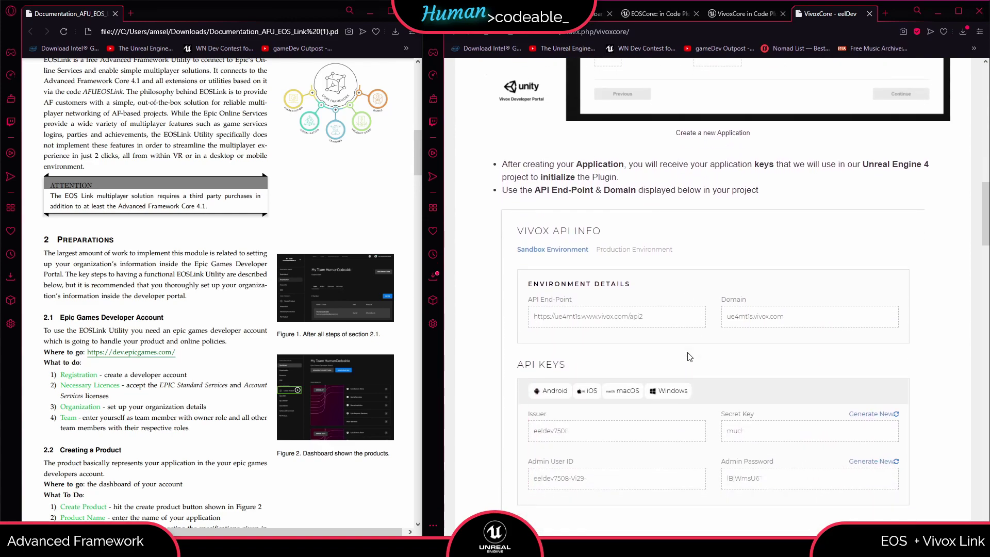
scroll(689, 356, "down", 1)
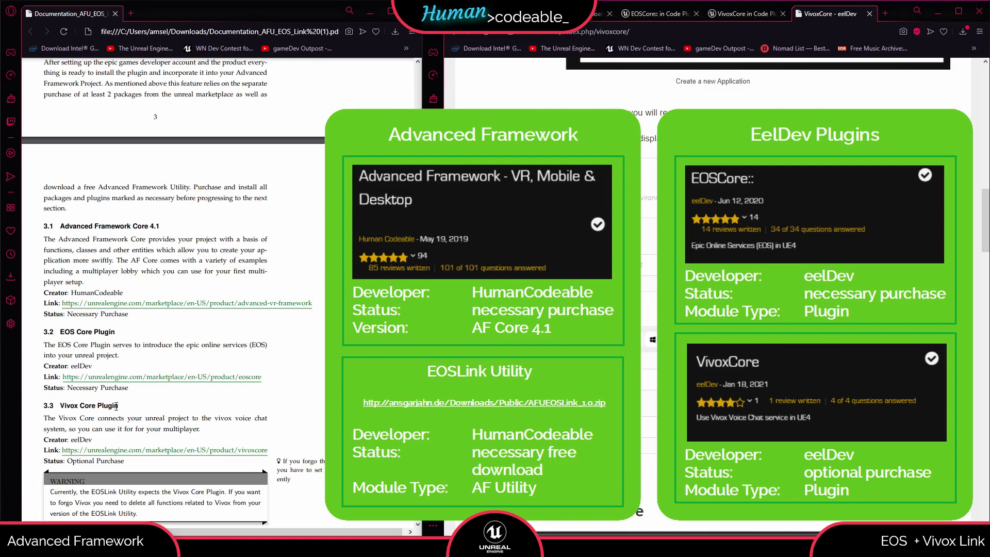
Step: Switch to the EOSCore marketplace browser tab
left_click(657, 14)
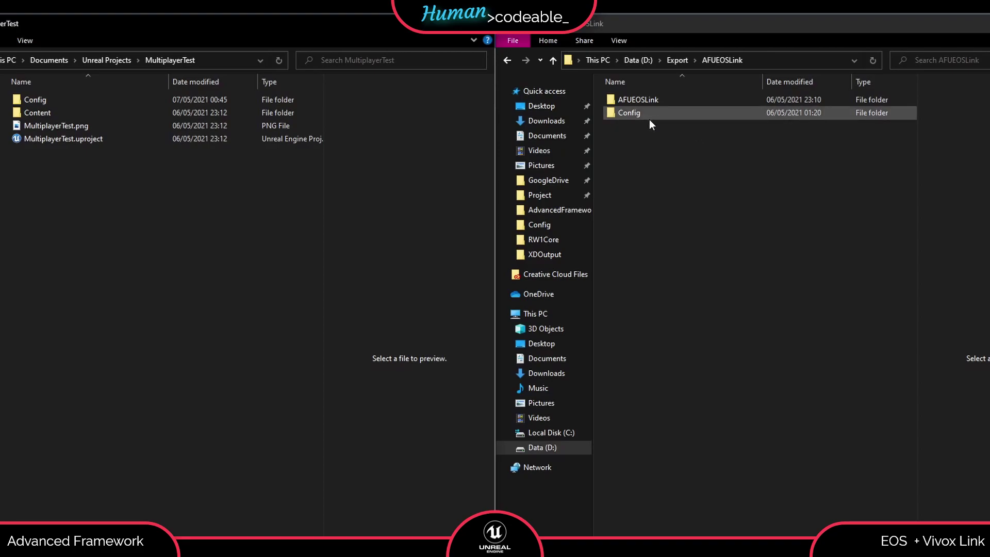
Step: Copy the AFUEOSLink Android config folder into MultiplayerTest's Config folder
double_click(73, 101)
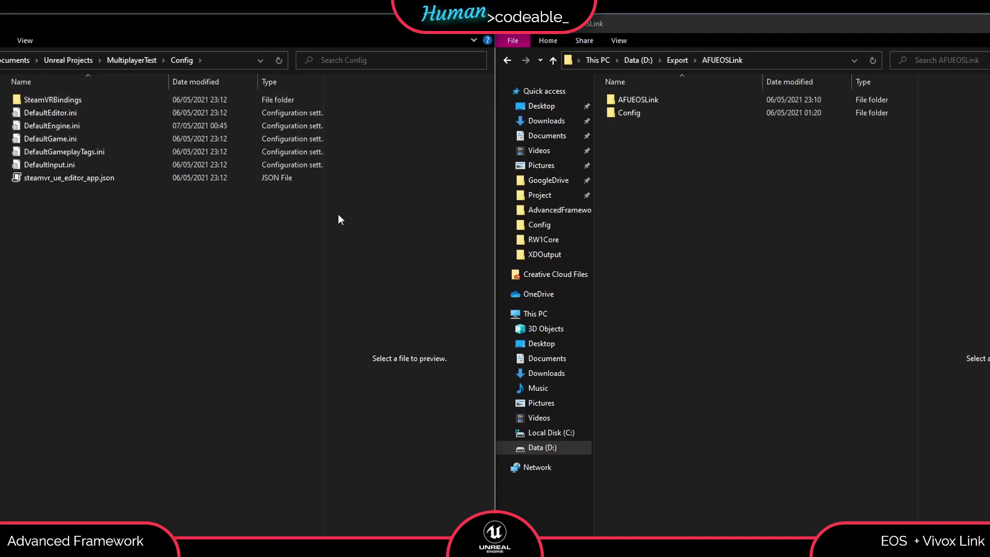
double_click(668, 114)
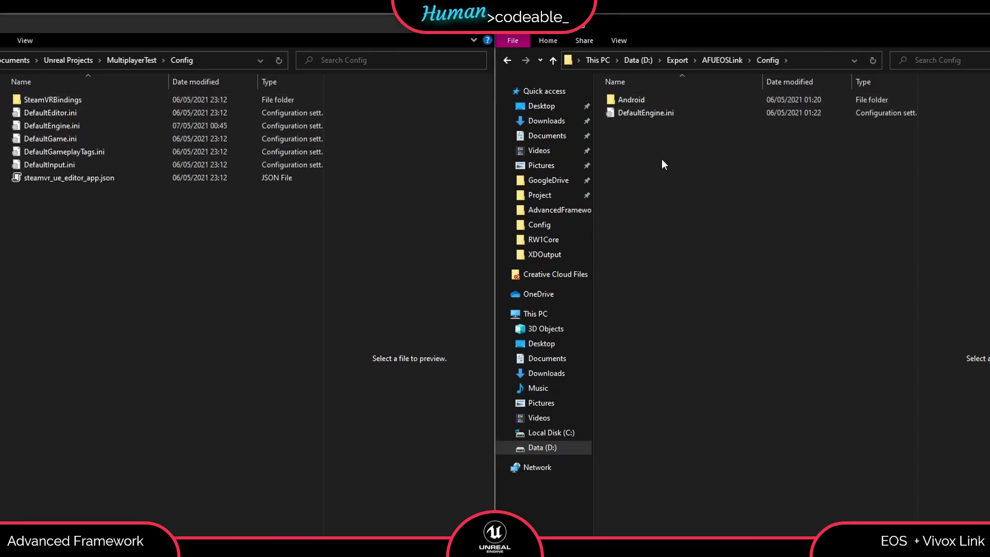
left_click(639, 103)
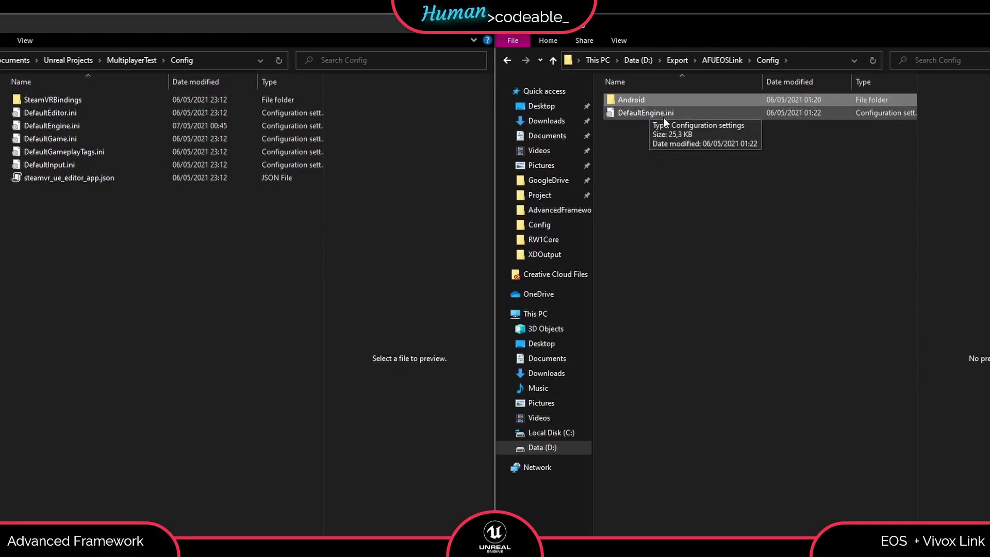
left_click(155, 257)
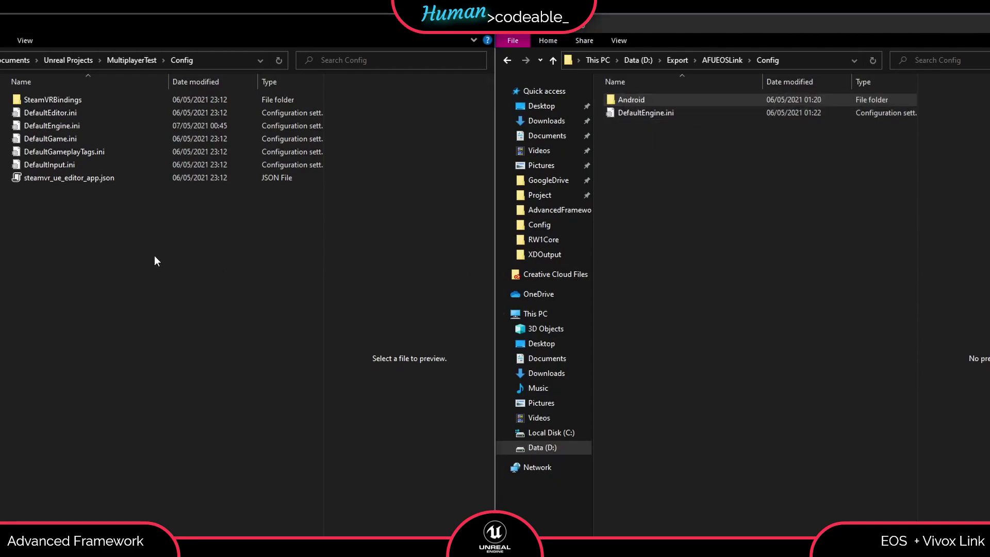
key("ctrl+v")
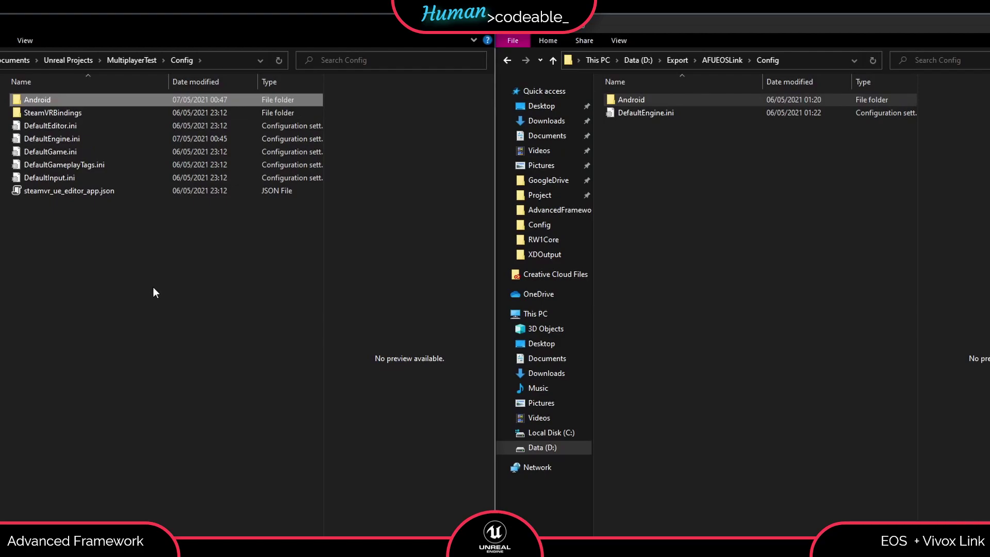
Step: Inspect the export's Android folder, then preview the export's DefaultEngine.ini contents
left_click(155, 292)
double_click(692, 98)
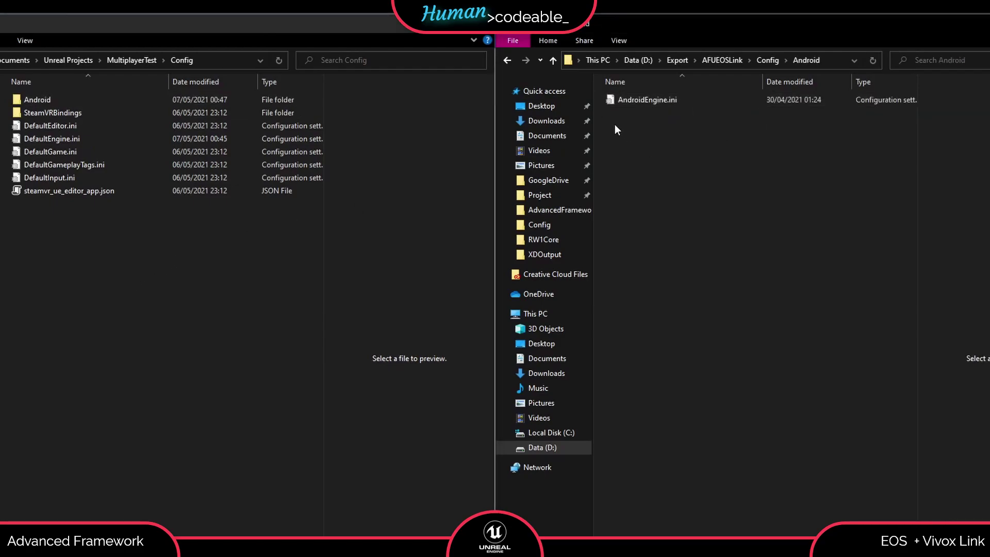
left_click(768, 61)
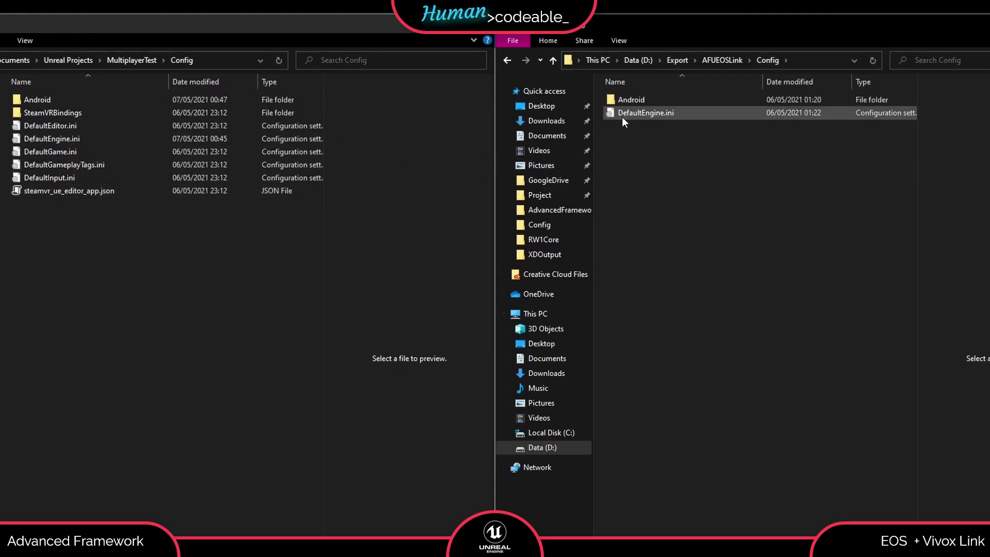
left_click(658, 116)
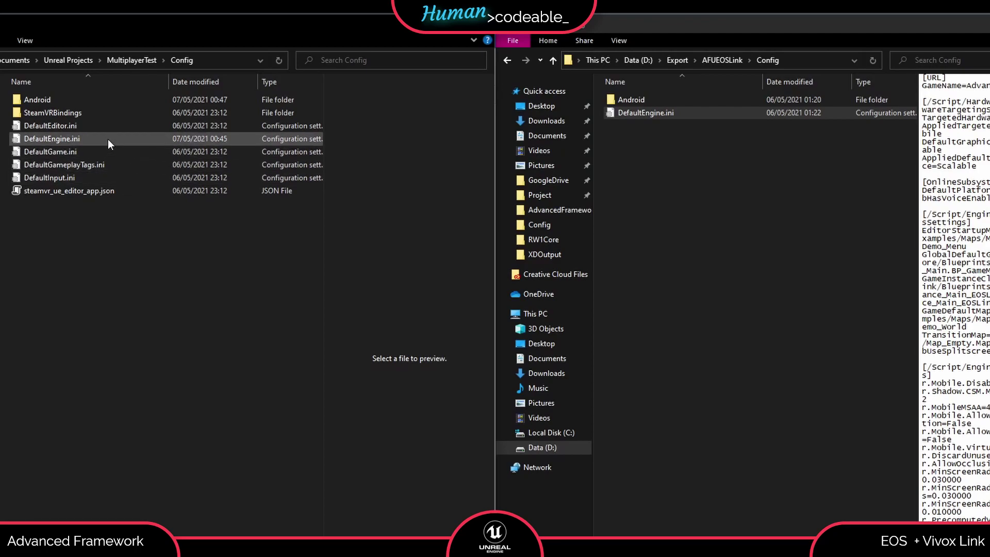
Step: Open both DefaultEngine.ini files side by side and select the EOS and NULL platform service values
double_click(633, 113)
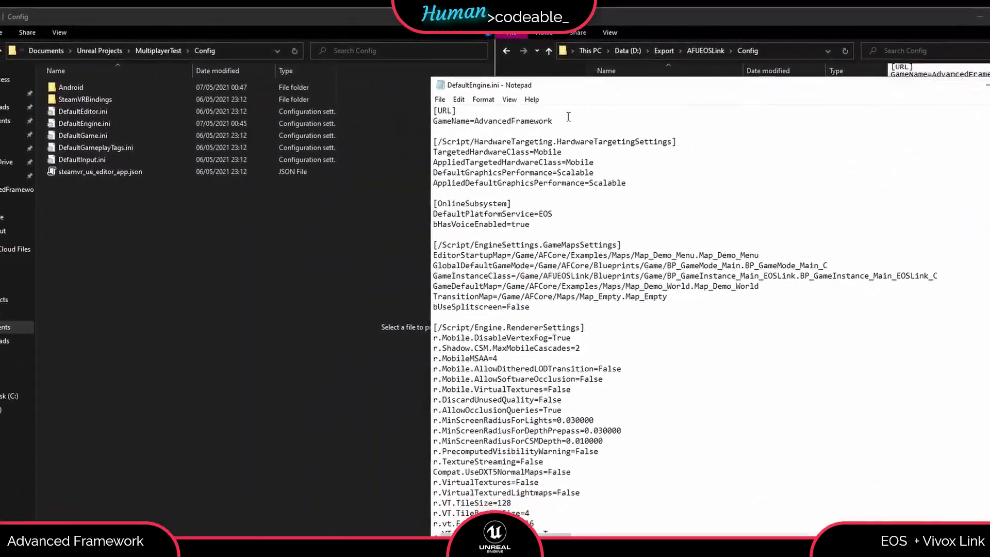
double_click(122, 129)
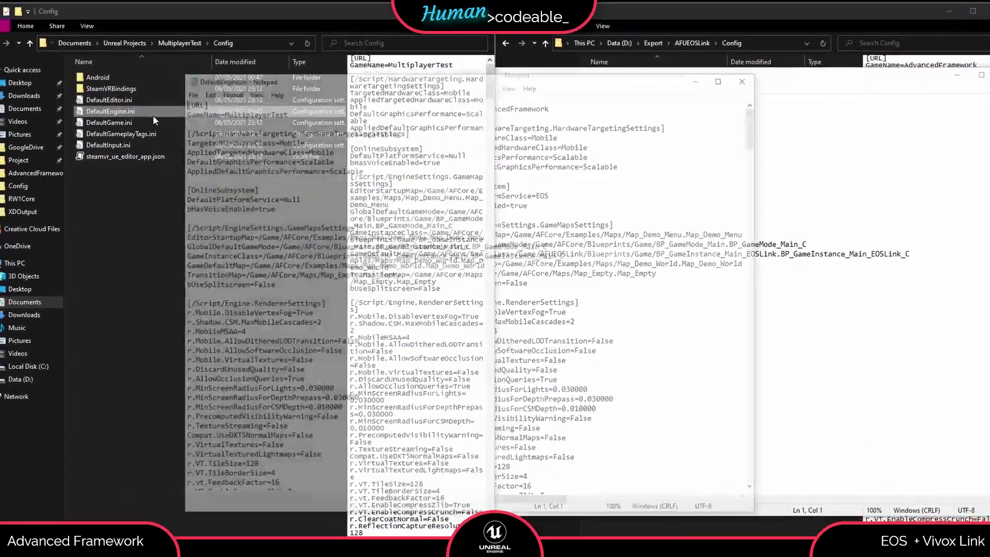
left_click_drag(434, 78, 246, 96)
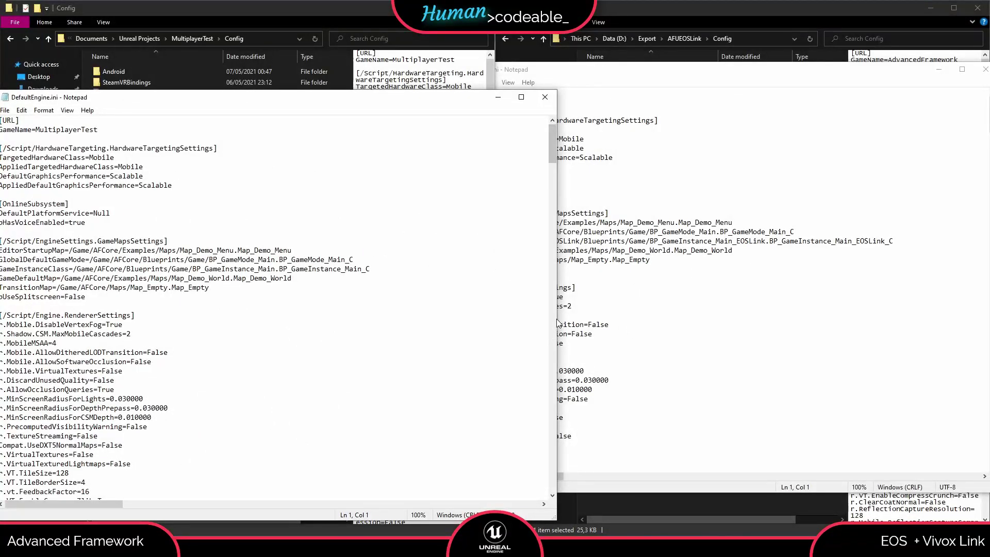
left_click_drag(557, 322, 389, 322)
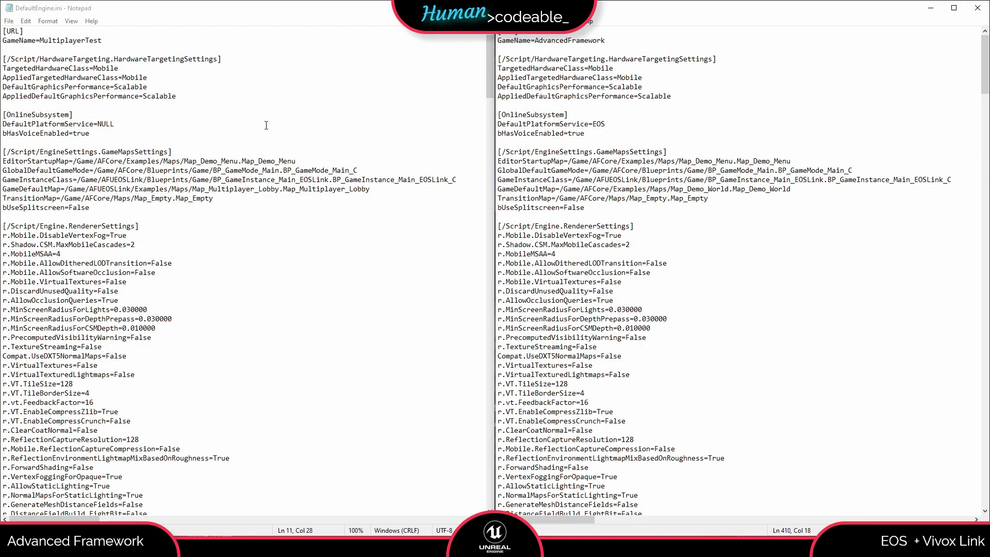
left_click_drag(606, 124, 592, 124)
key("ctrl+c")
left_click_drag(117, 123, 98, 125)
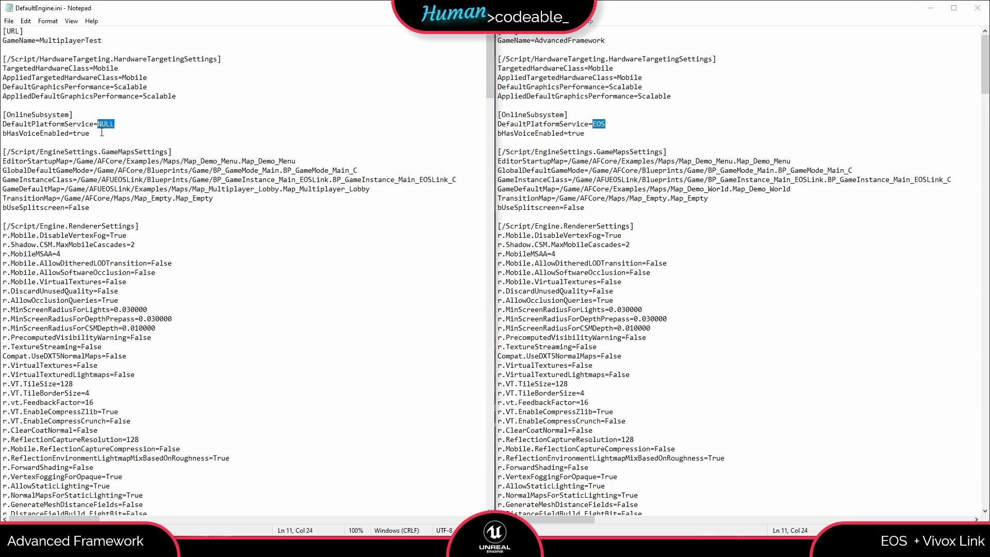
Step: Set DefaultPlatformService to EOS and paste the two NetDriverDefinitions lines below NearClipPlane
key("ctrl+v")
scroll(606, 194, "down", 20)
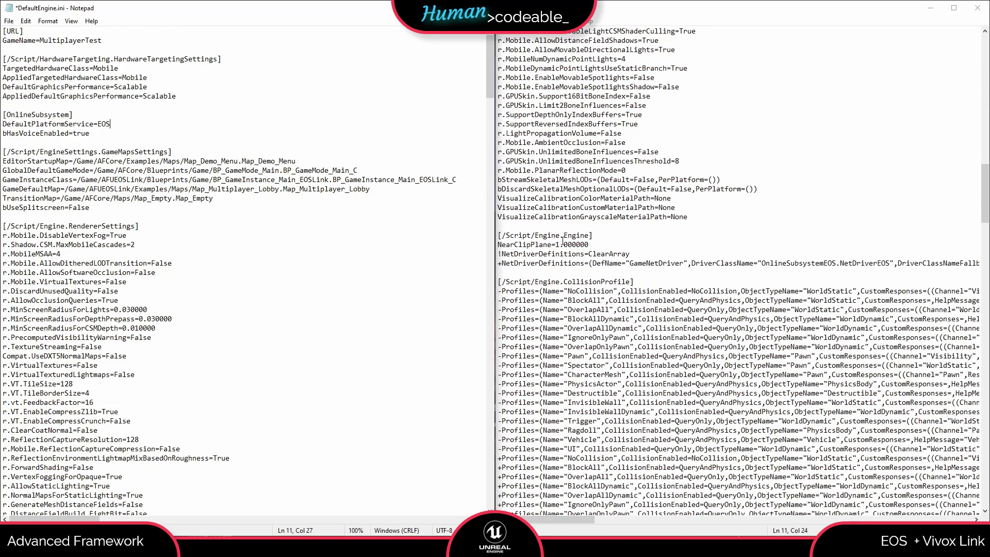
scroll(291, 222, "down", 20)
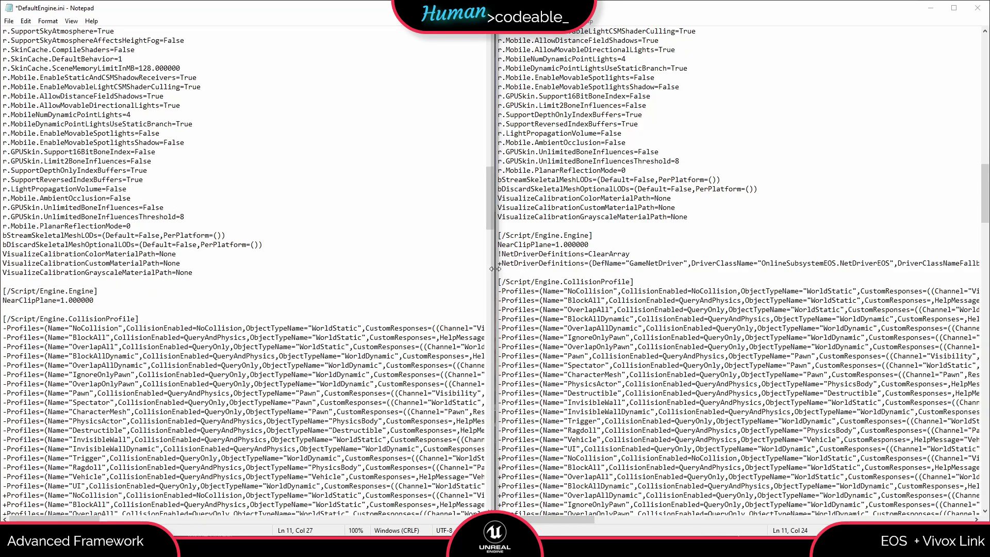
left_click_drag(495, 272, 495, 254)
key("ctrl+c")
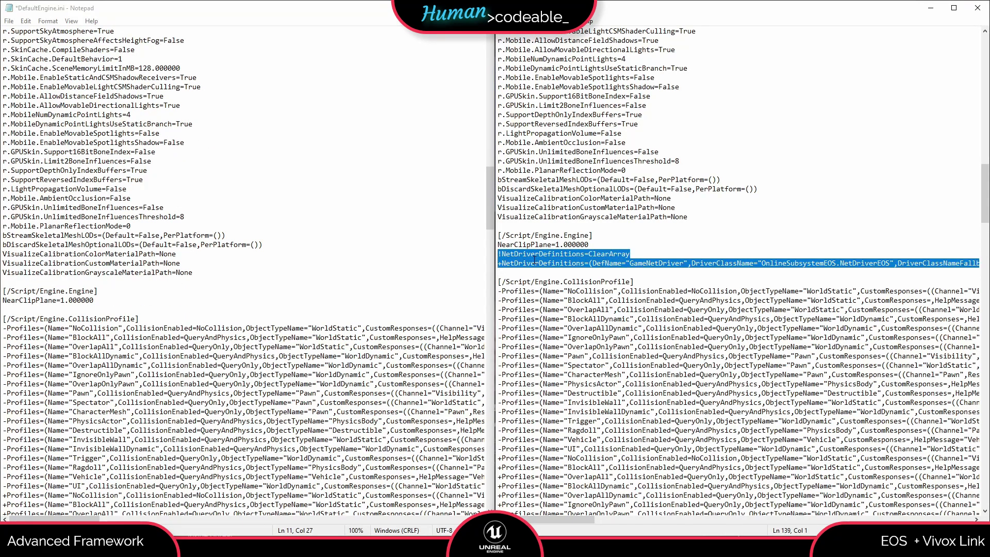
left_click(22, 309)
key("ctrl+v")
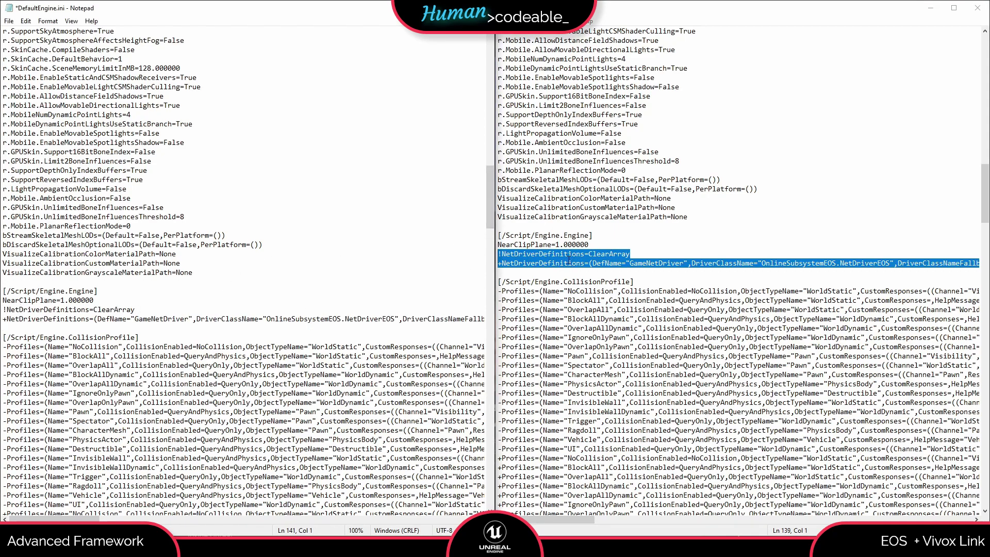
scroll(563, 258, "down", 20)
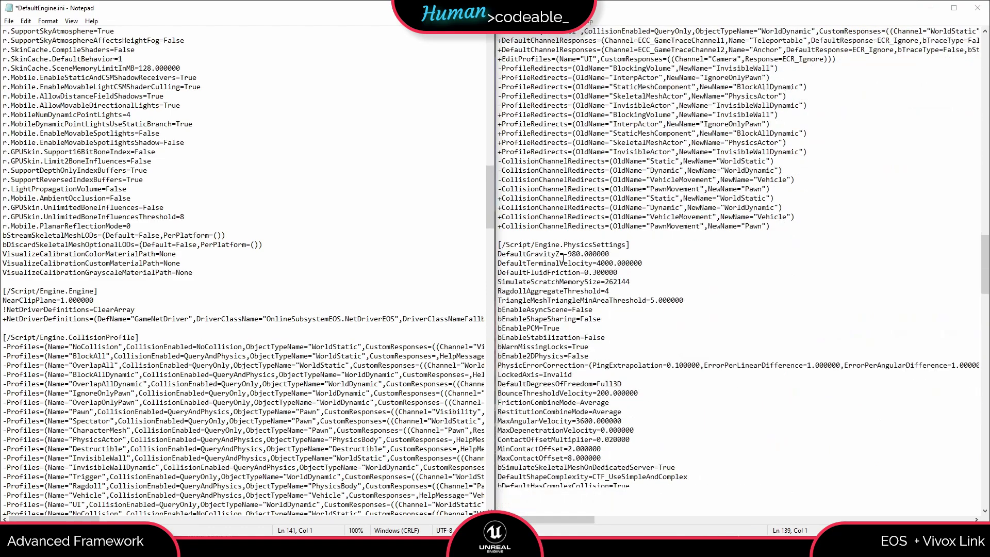
scroll(563, 257, "down", 12)
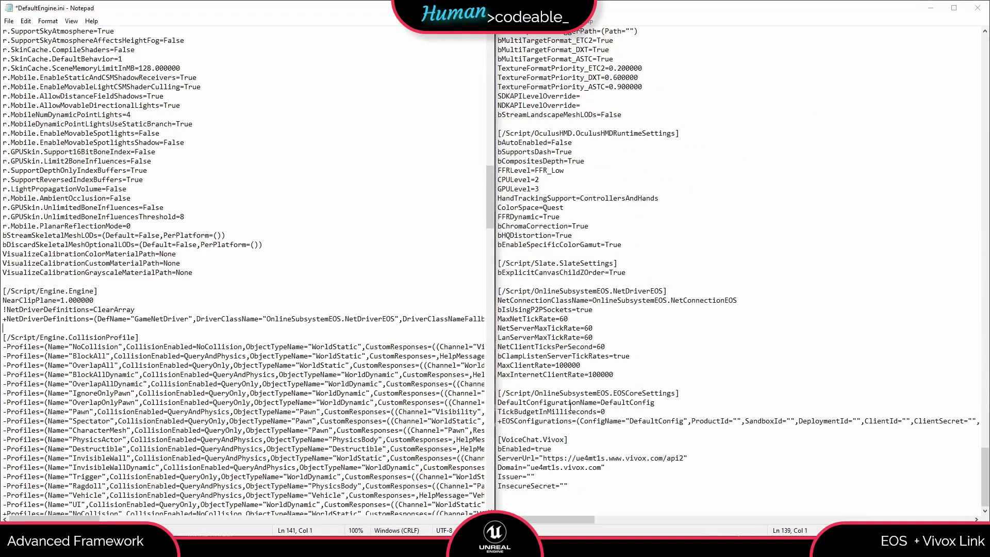
scroll(290, 364, "down", 20)
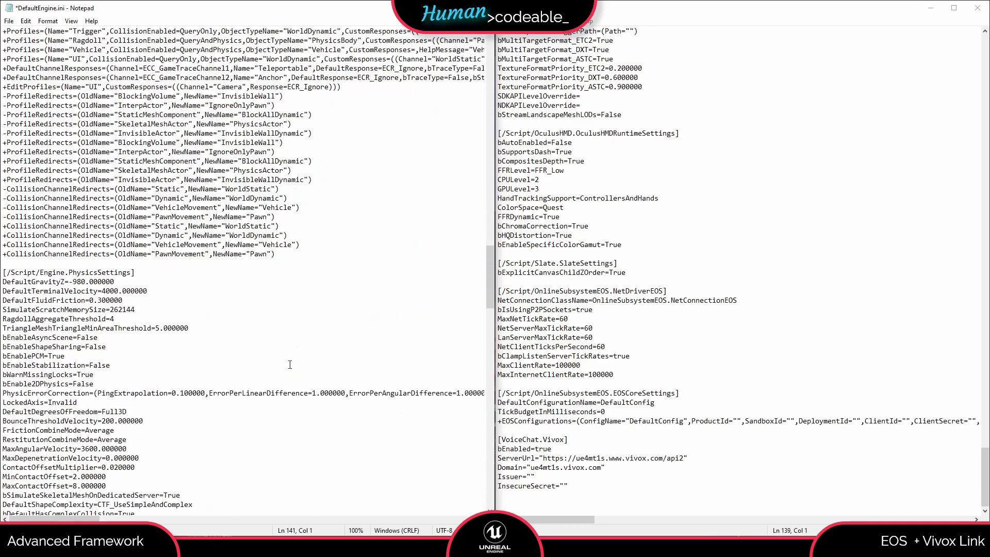
scroll(290, 364, "down", 8)
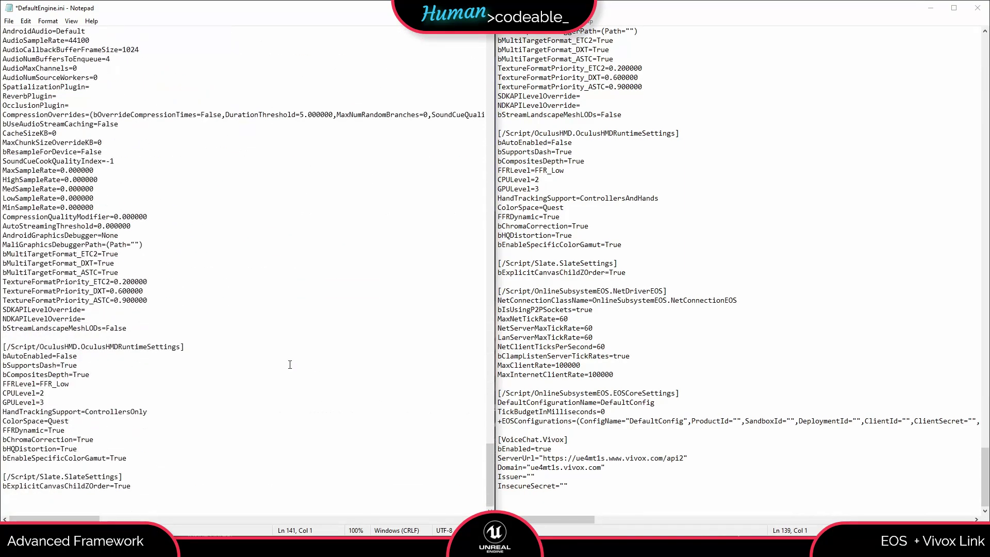
Step: Copy the reference file's NetDriverEOS, EOSCoreSettings and VoiceChat.Vivox block onto a new line at DefaultEngine.ini's end
left_click_drag(598, 499, 498, 290)
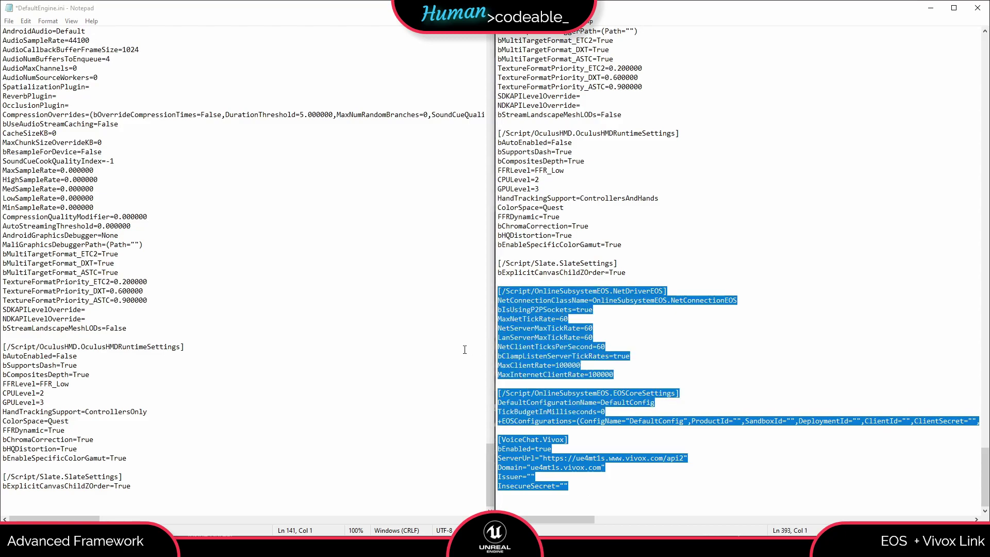
left_click(12, 501)
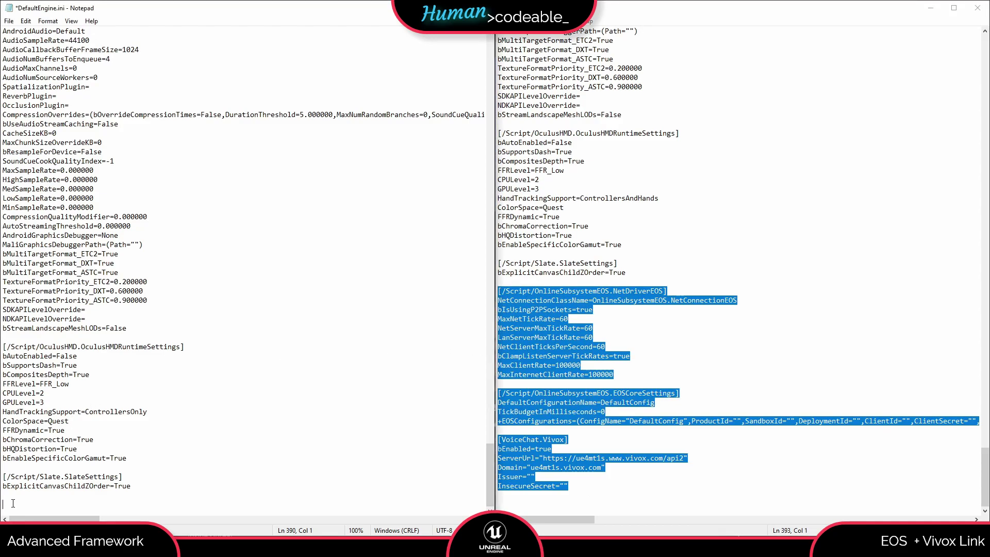
key("Return")
key("ctrl+v")
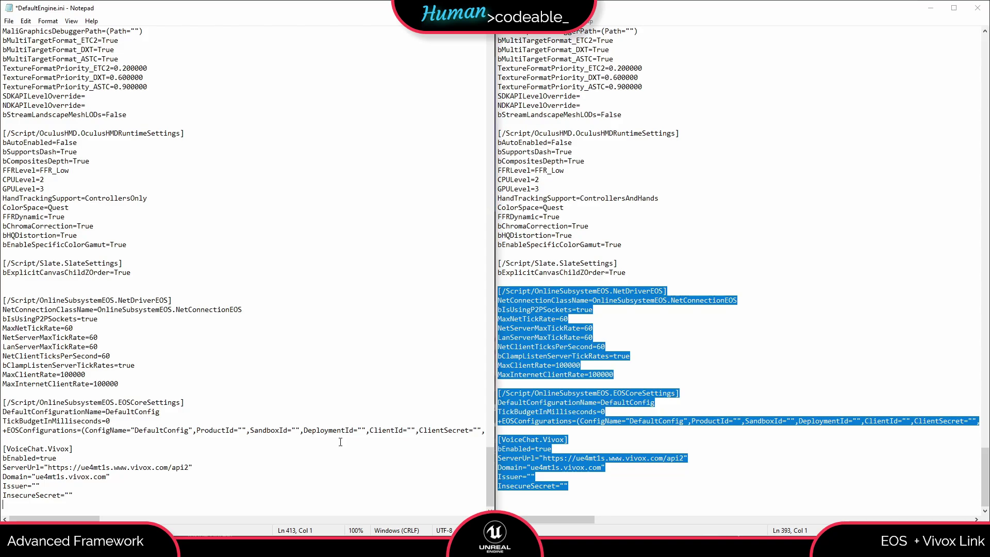
Step: Paste OpenSlot03's Product ID from the portal into the ProductId value
left_click(496, 440)
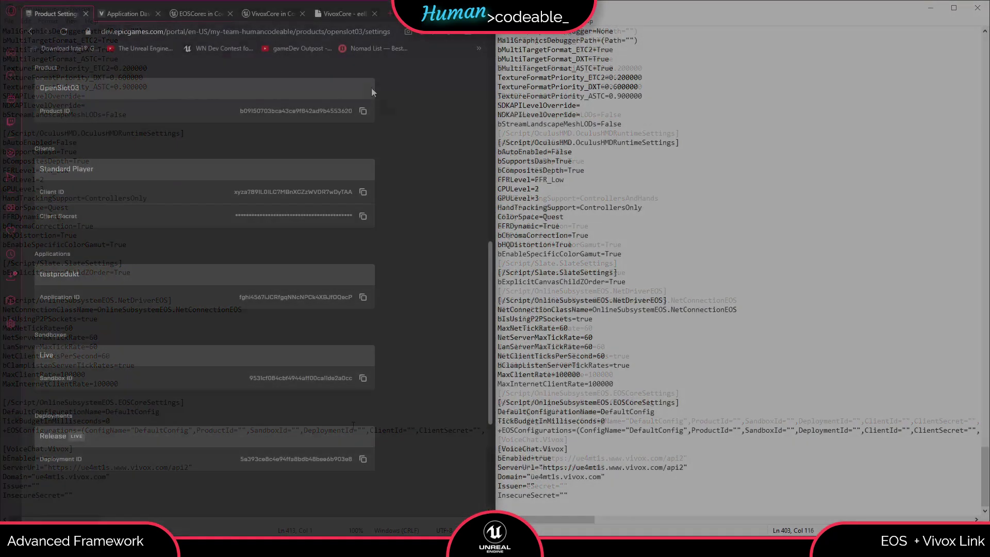
scroll(184, 196, "up", 3)
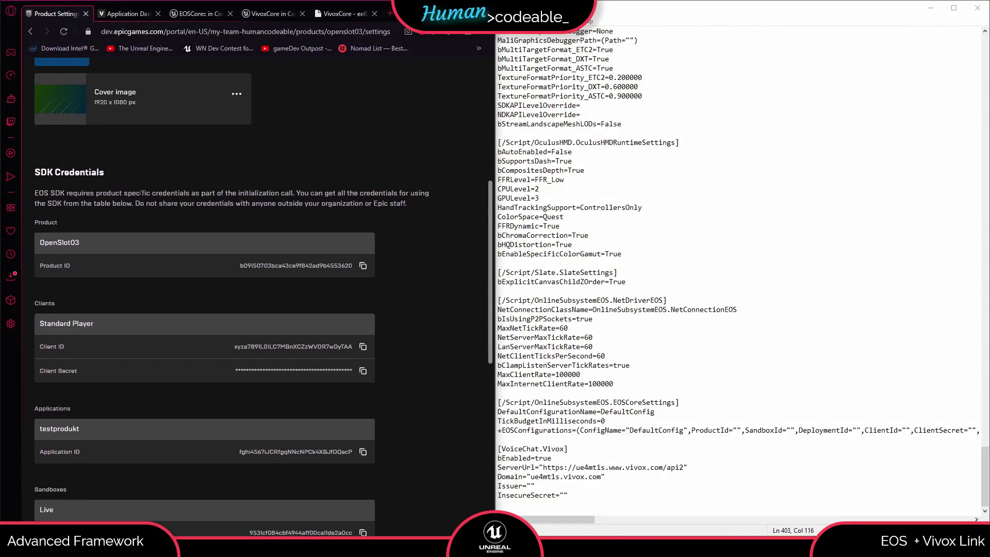
scroll(157, 202, "down", 2)
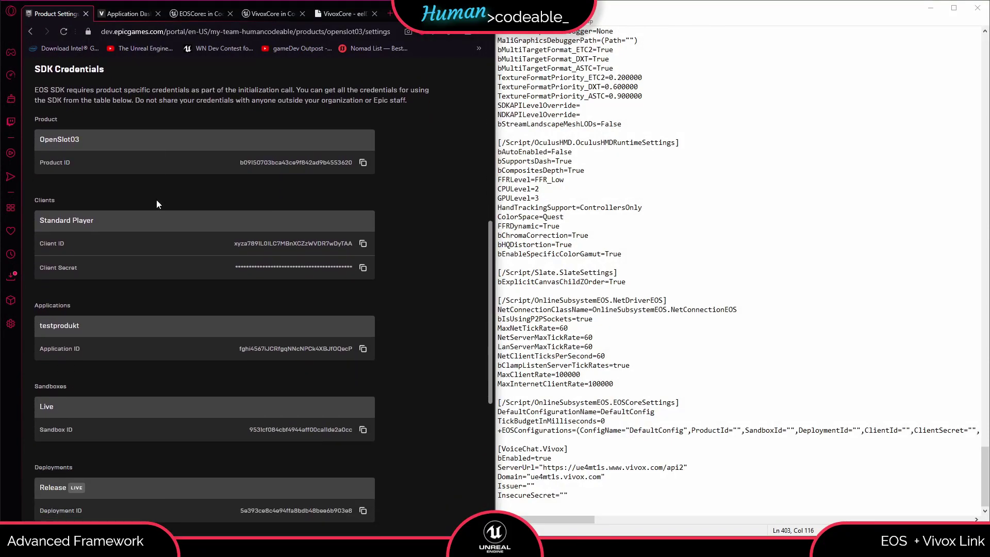
scroll(156, 199, "down", 1)
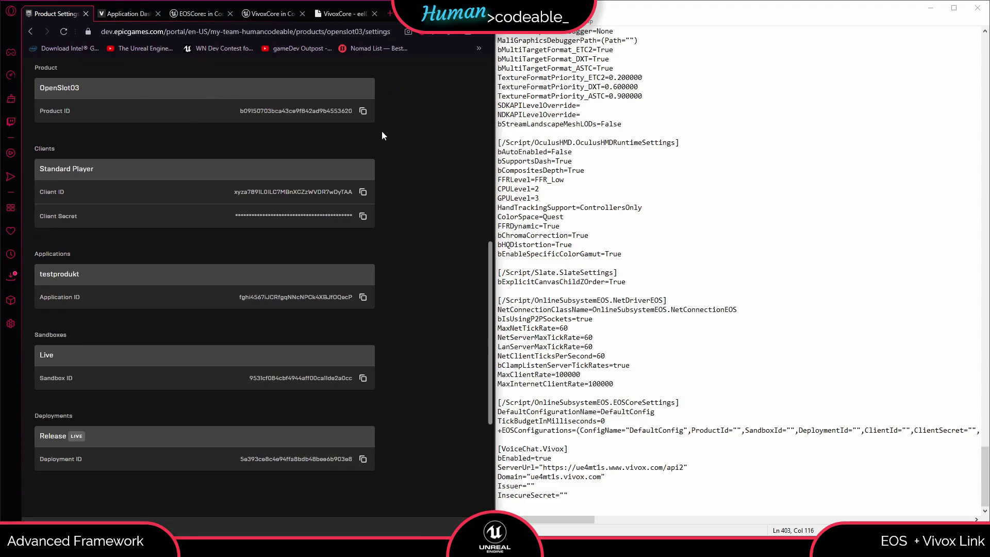
left_click(363, 111)
left_click(738, 430)
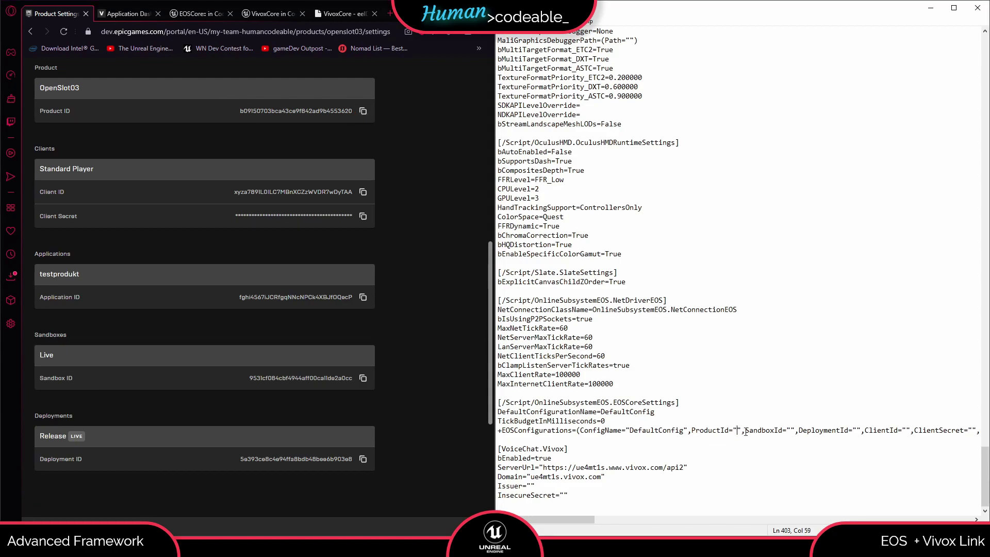
key("ctrl+v")
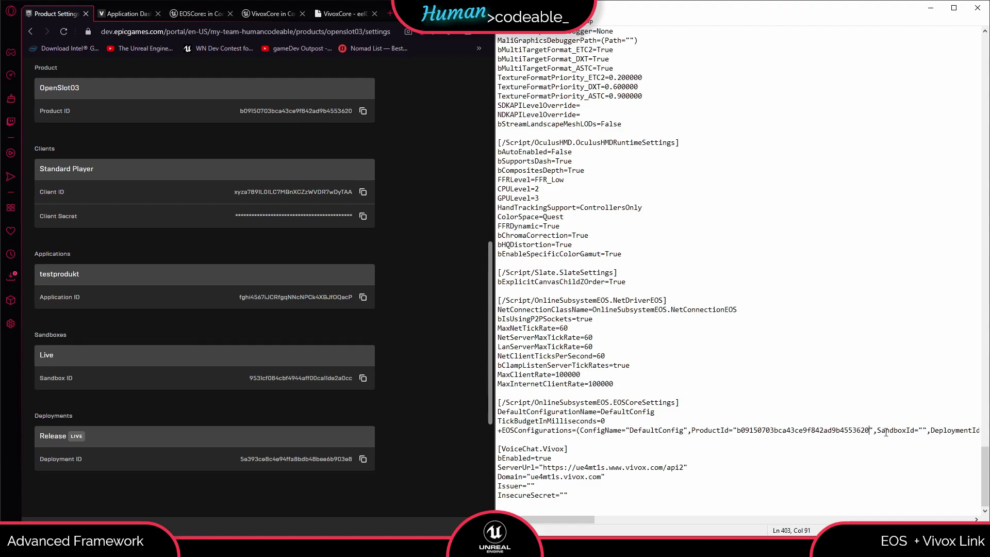
Step: Fill the SandboxId and DeploymentId values with the portal's Sandbox and Deployment IDs
left_click(362, 380)
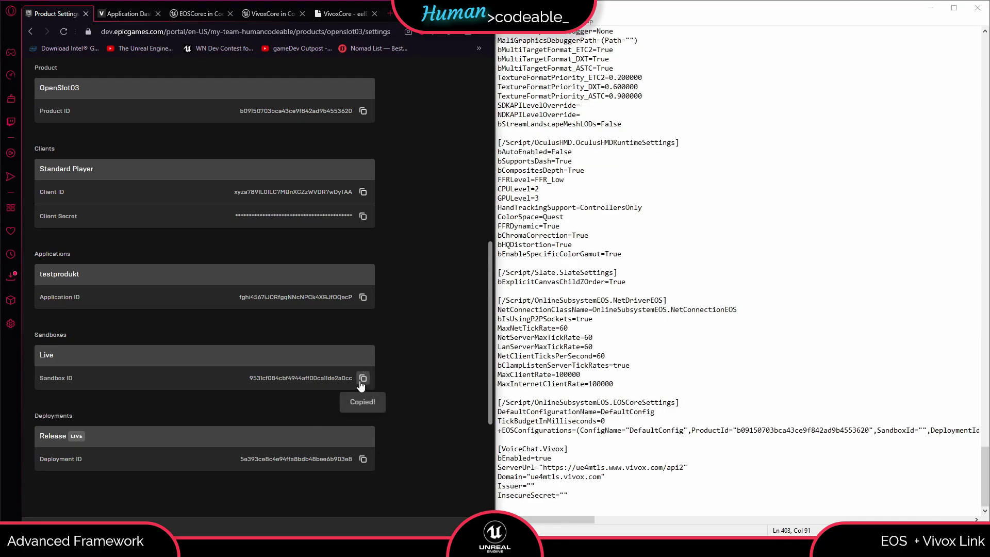
left_click(923, 430)
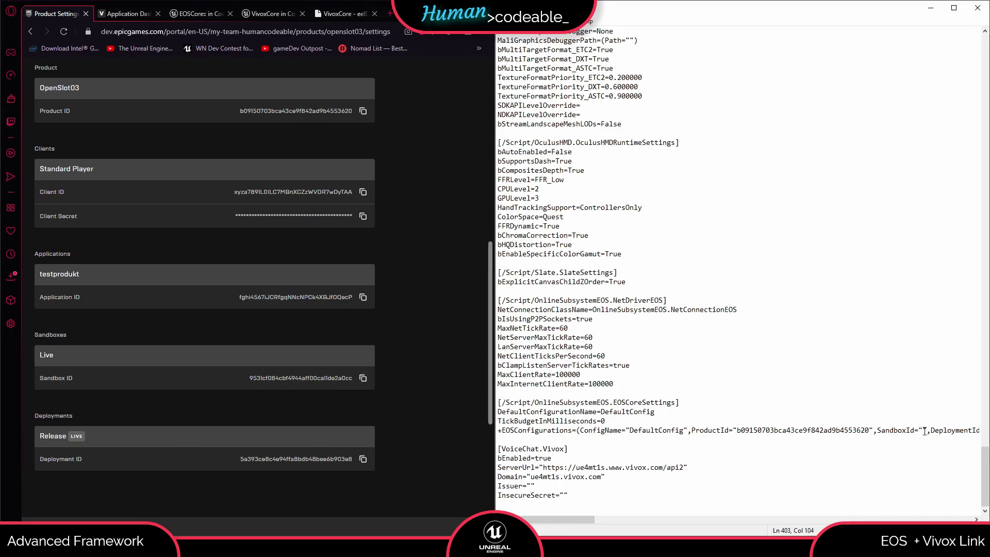
key("ctrl+v")
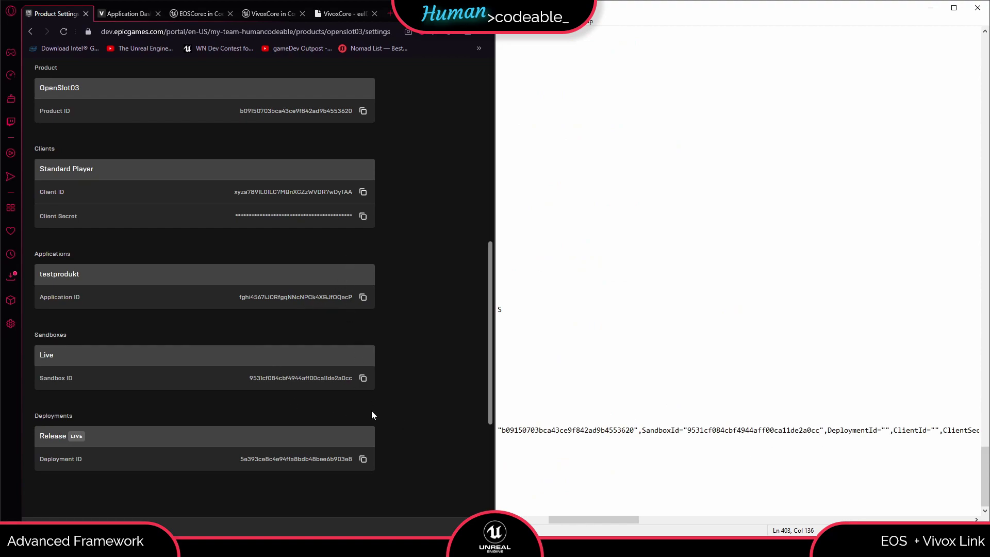
left_click(363, 458)
left_click(887, 431)
key("ctrl+v")
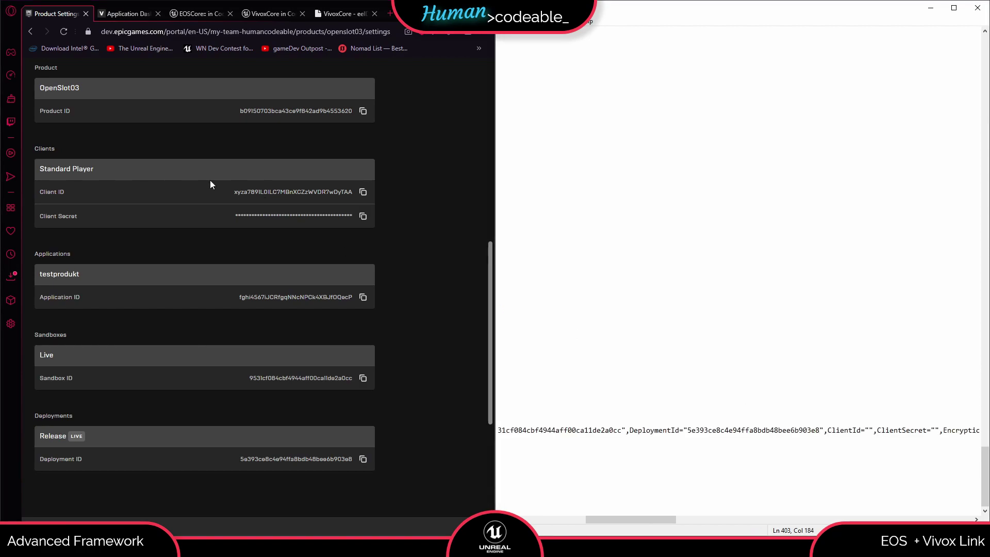
Step: Fill ClientId and ClientSecret with the Standard Player client credentials from the portal
left_click(363, 191)
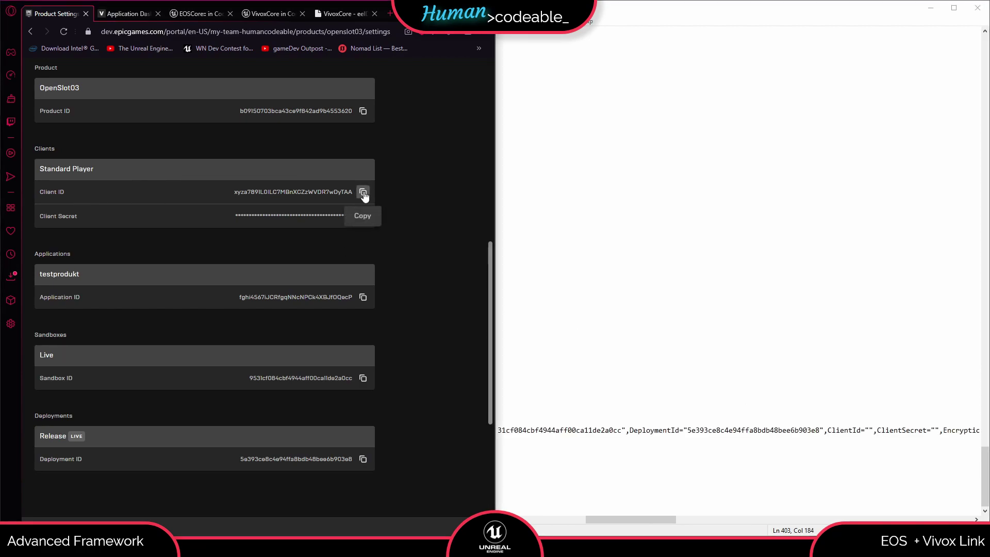
left_click(869, 429)
key("ctrl+v")
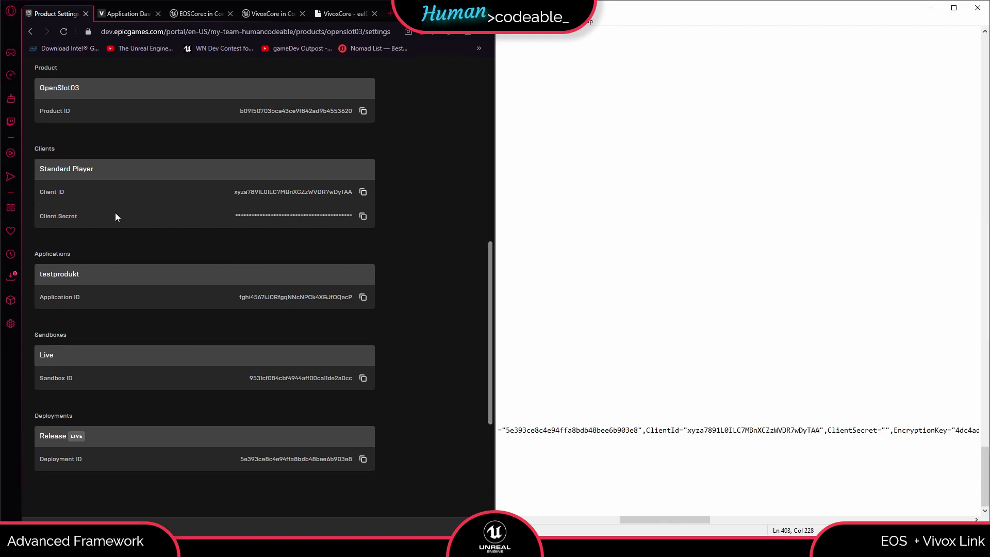
left_click(367, 220)
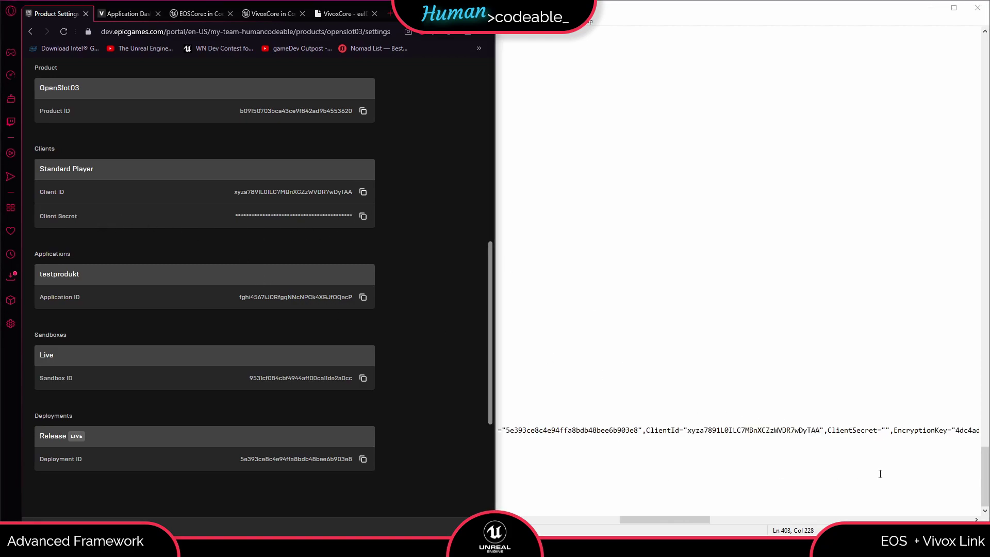
left_click(887, 429)
key("ctrl+v")
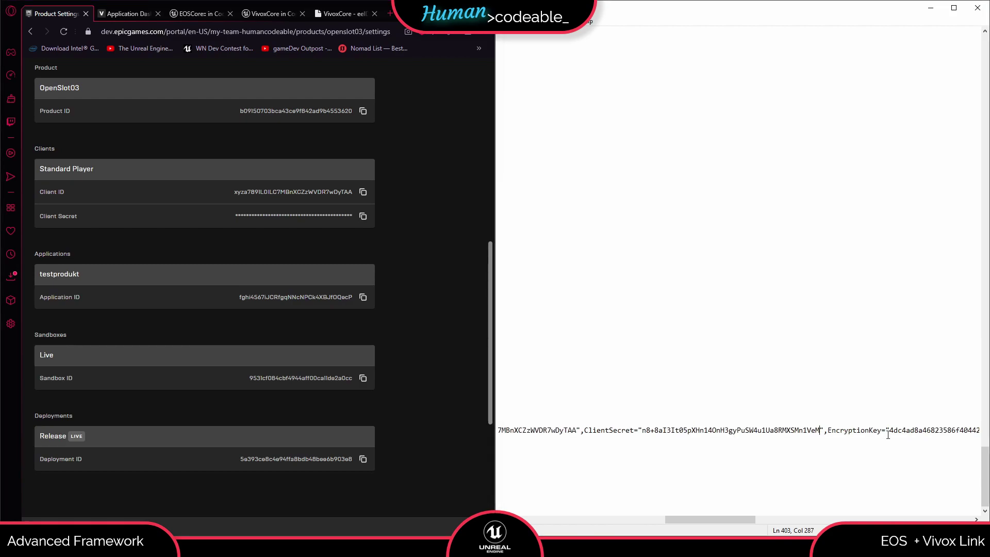
left_click_drag(748, 522, 550, 514)
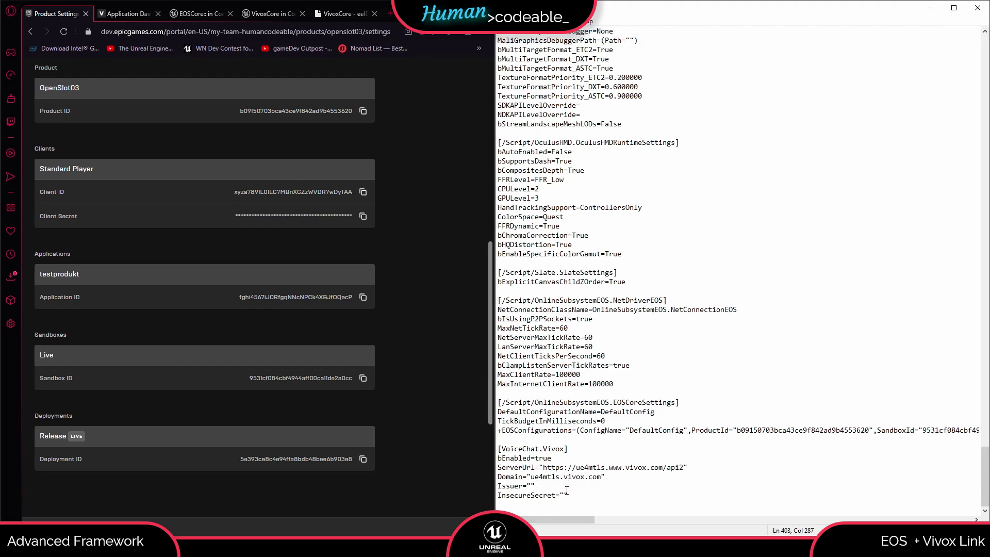
Step: Bring up the VivoxCore page's Vivox API info and place the cursor in the empty Issuer value
left_click(345, 14)
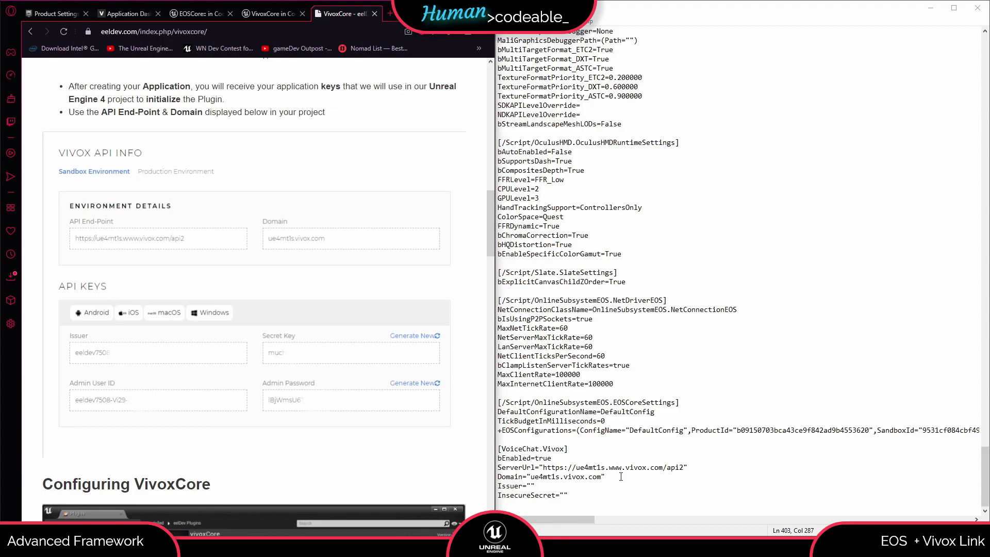
left_click(531, 486)
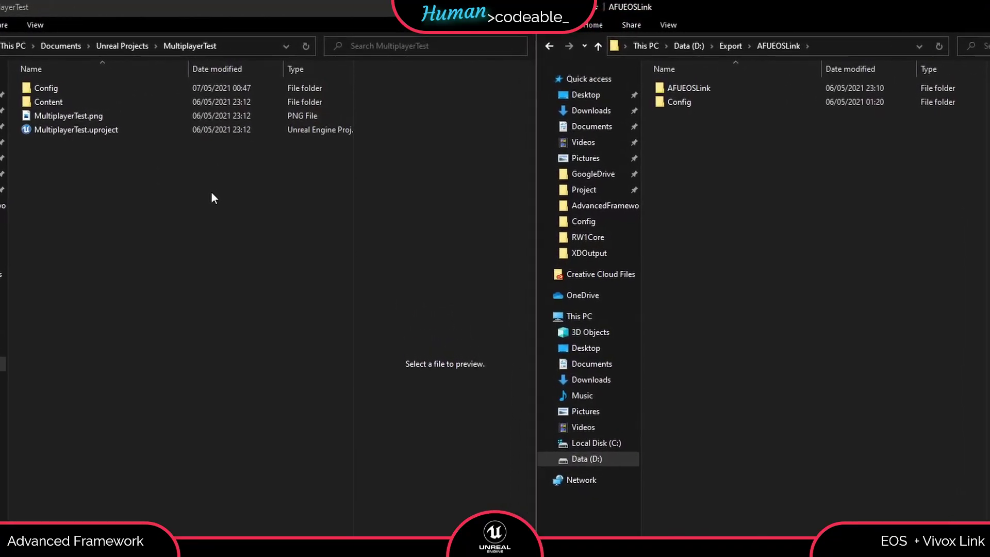
Step: Copy the AFUEOSLink folder into MultiplayerTest's Content folder, then go back to the MultiplayerTest folder
left_click(695, 87)
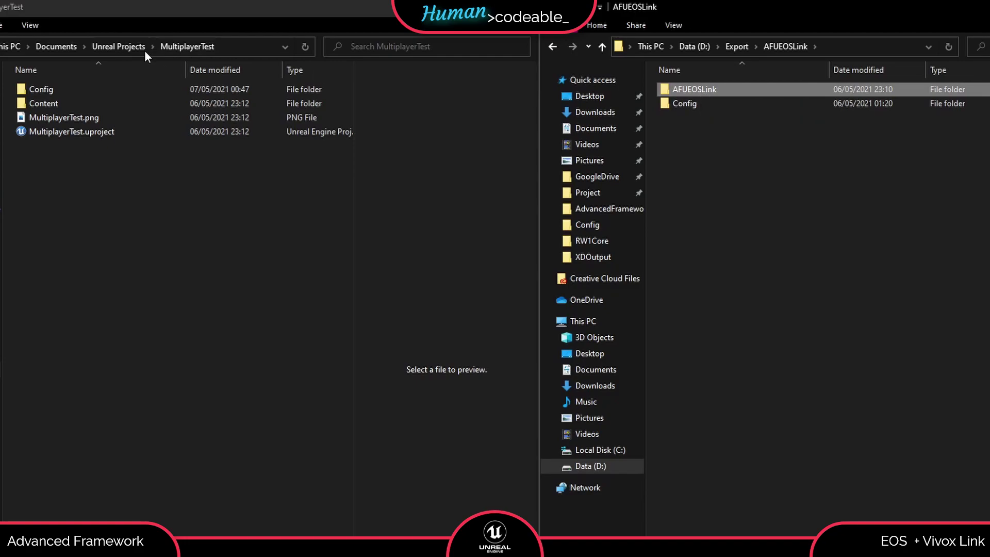
left_click(98, 101)
double_click(98, 101)
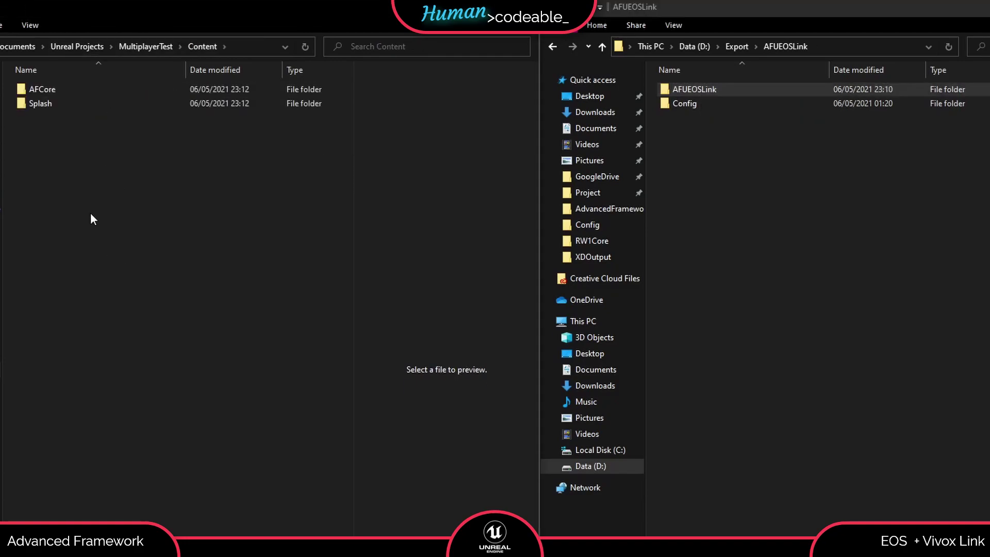
key("ctrl+v")
left_click(81, 164)
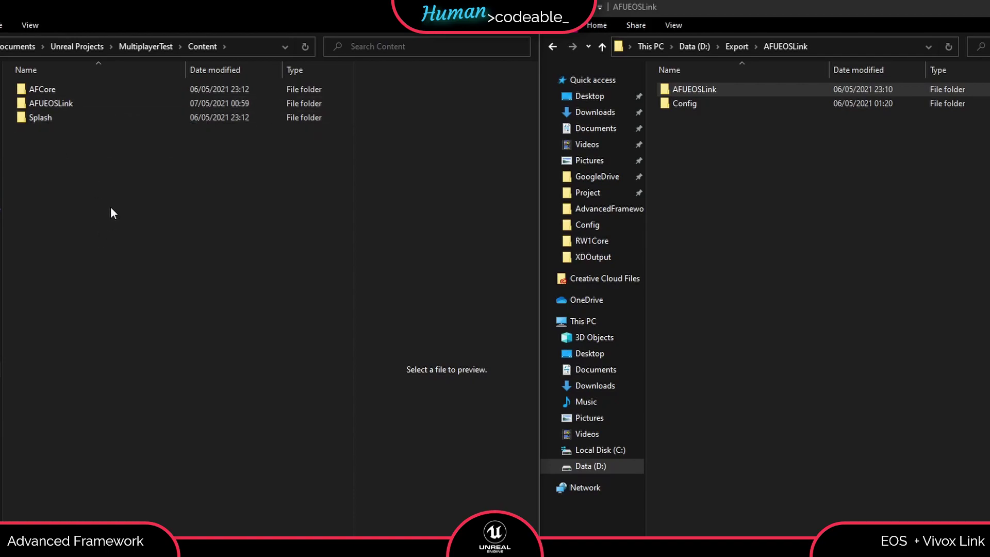
left_click(153, 43)
left_click(82, 156)
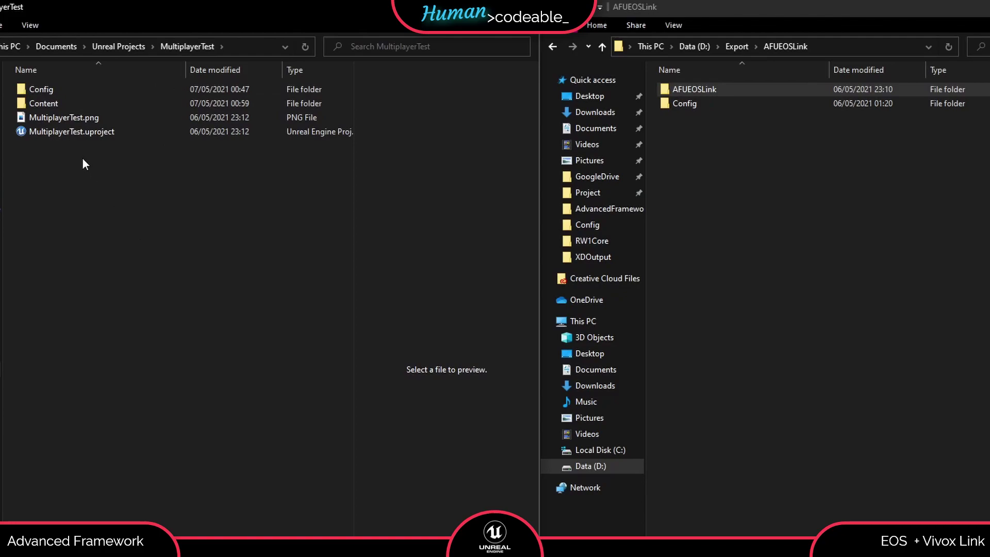